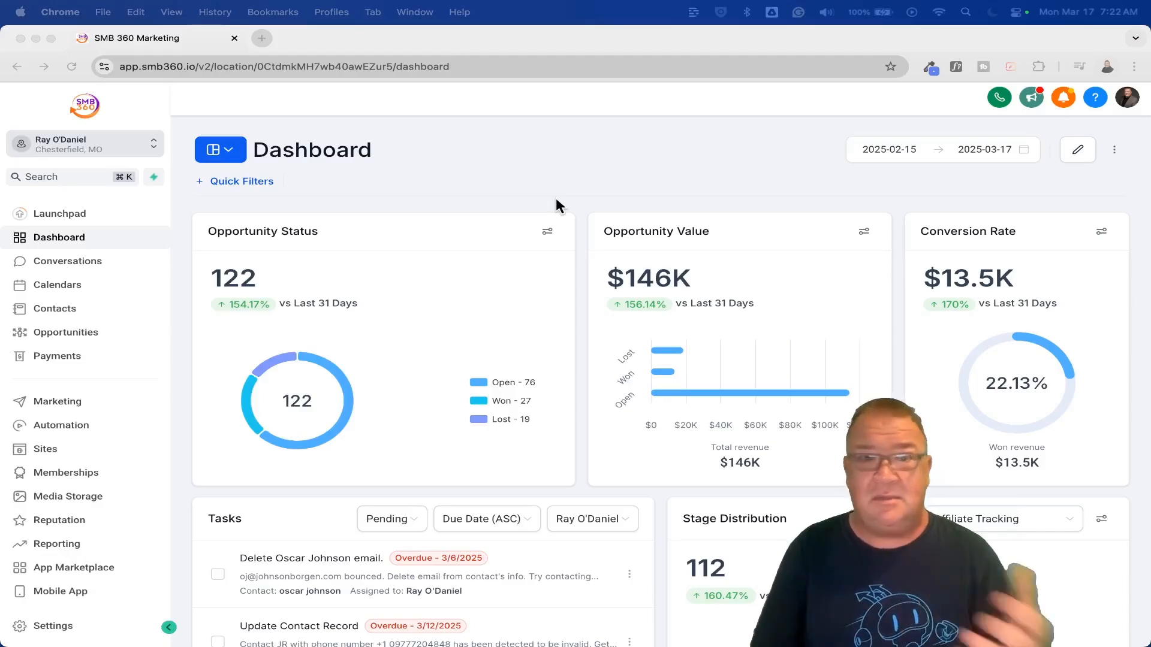
Open the list of chat widgets in the Sites area.
{"action": "left_click", "coordinate": [51, 447]}
{"action": "left_click", "coordinate": [51, 450]}
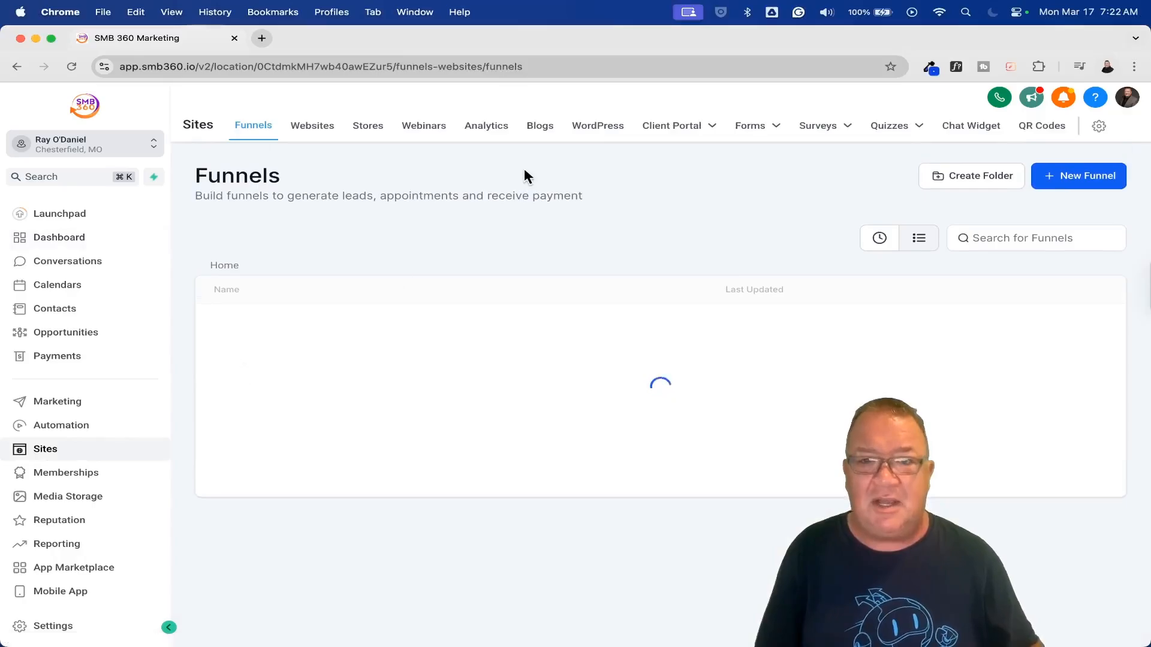
{"action": "left_click", "coordinate": [971, 133]}
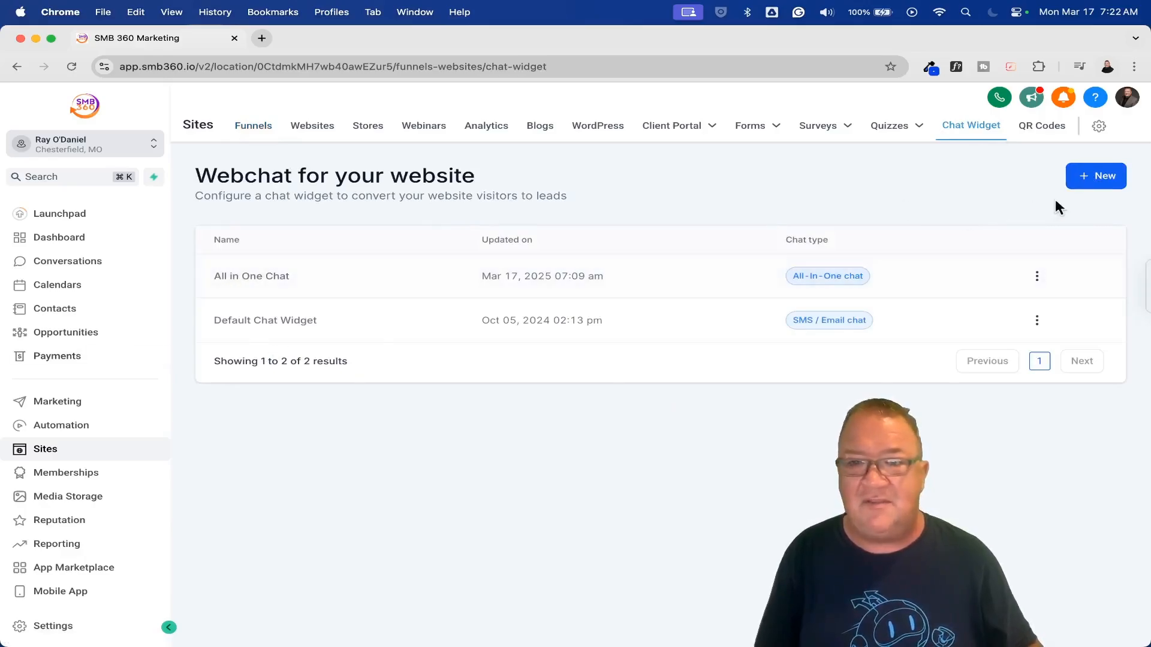
Start a new chat widget to review the available chat types, and close the selection without choosing one.
{"action": "left_click", "coordinate": [1096, 177]}
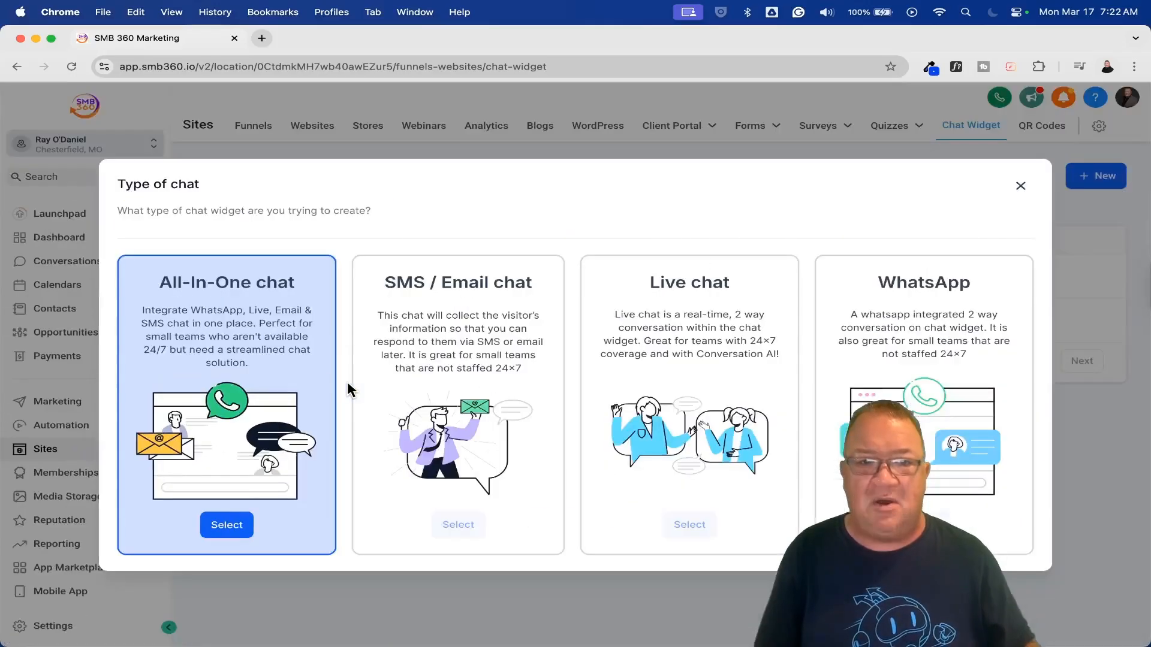
{"action": "left_click", "coordinate": [525, 221]}
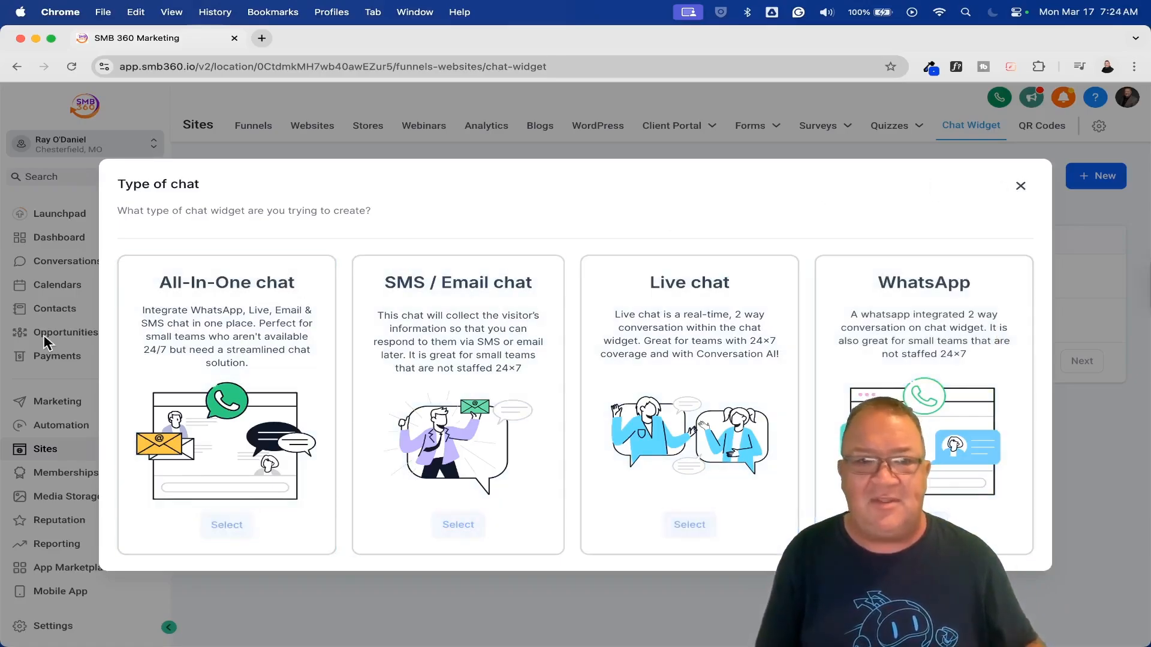
{"action": "left_click", "coordinate": [1021, 186]}
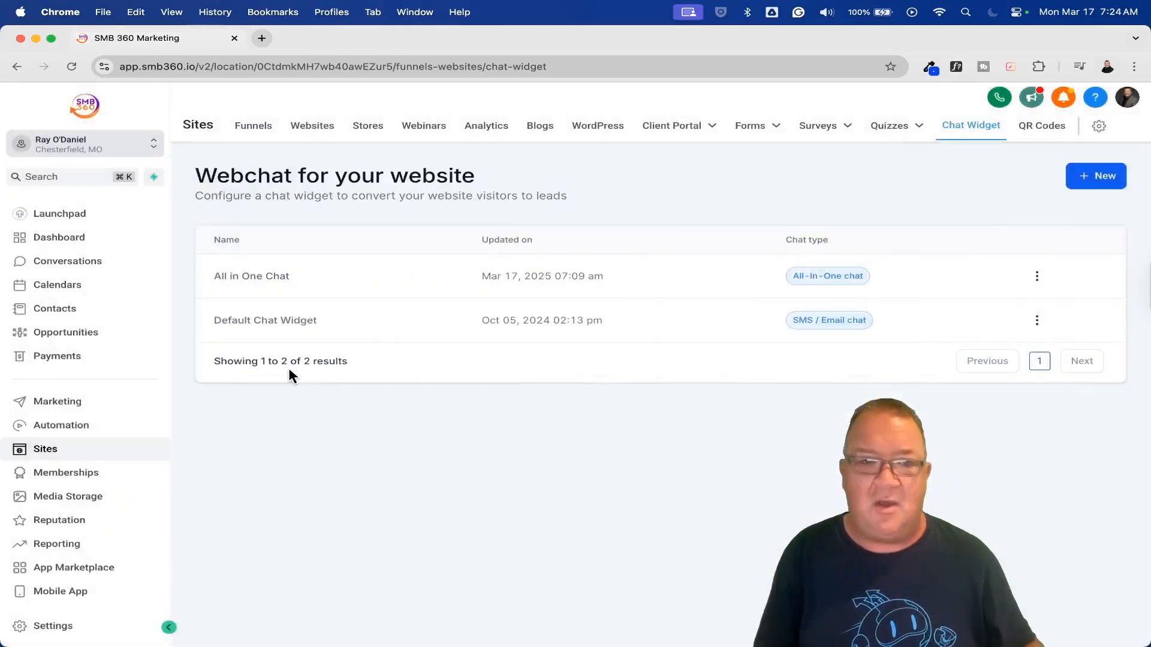
Open the All in One Chat widget for editing and check the chat types it can include.
{"action": "left_click", "coordinate": [254, 280]}
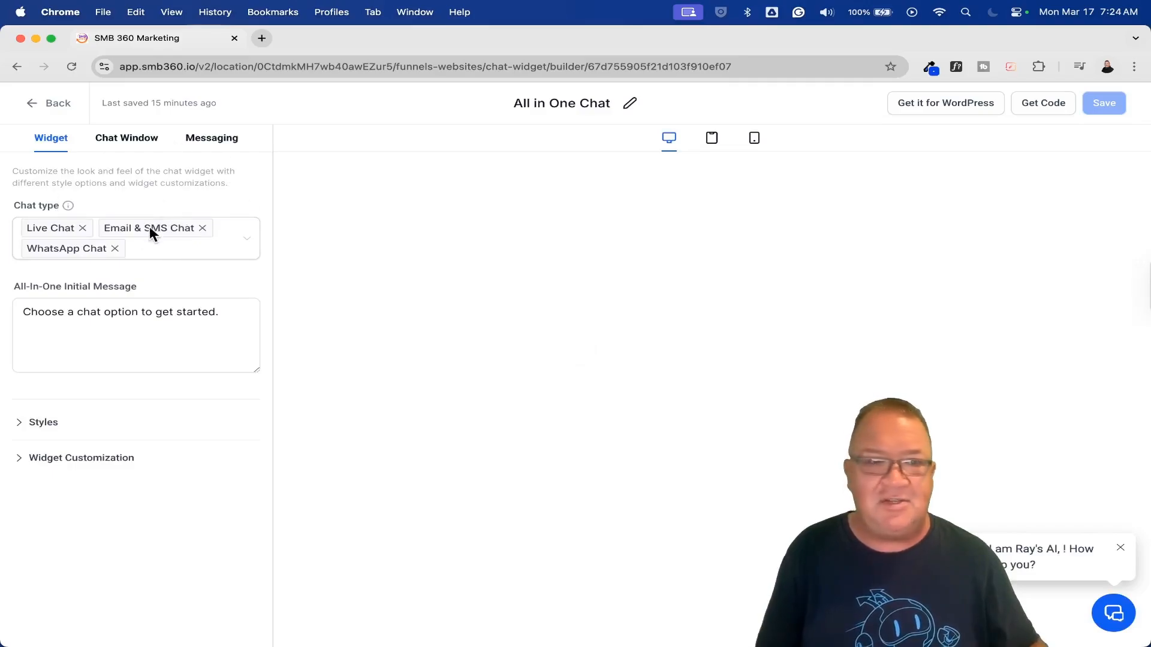
{"action": "scroll", "coordinate": [142, 233], "scroll_direction": "up", "scroll_amount": 5}
{"action": "scroll", "coordinate": [142, 232], "scroll_direction": "left", "scroll_amount": 3}
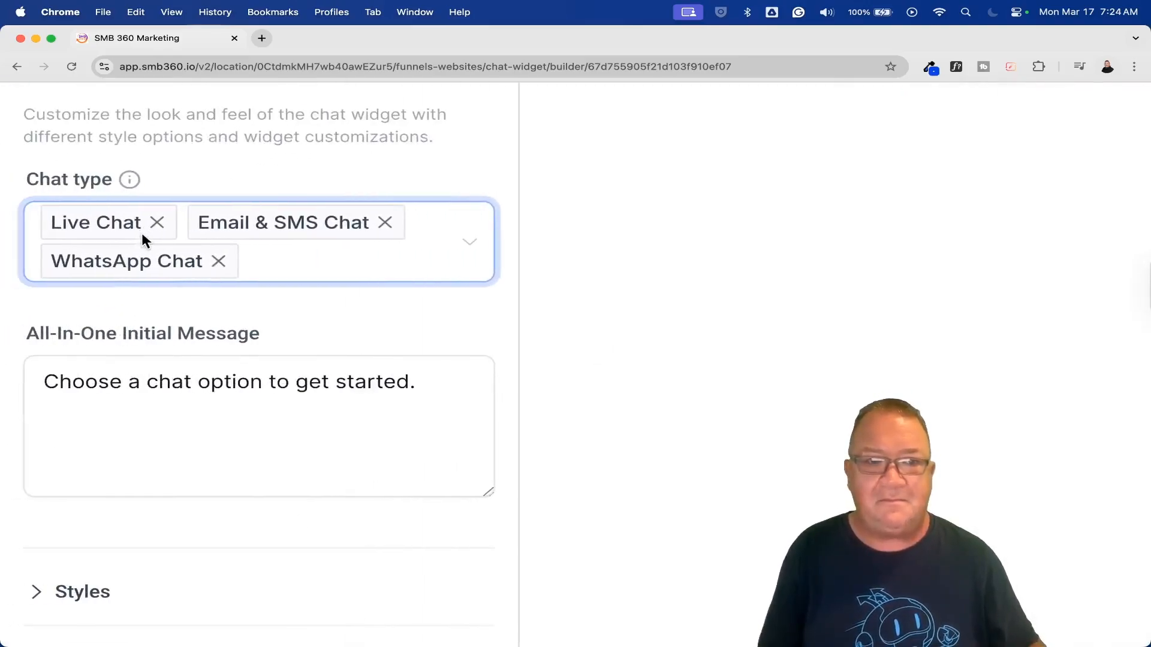
{"action": "scroll", "coordinate": [142, 233], "scroll_direction": "up", "scroll_amount": 5}
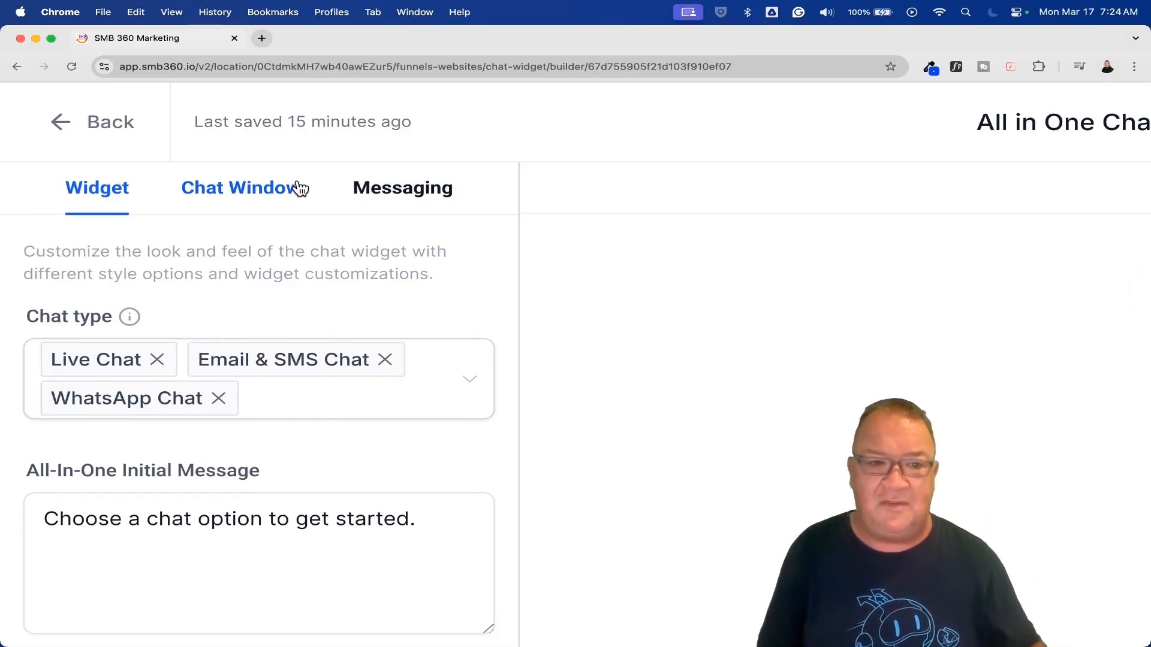
{"action": "scroll", "coordinate": [297, 187], "scroll_direction": "down", "scroll_amount": 5}
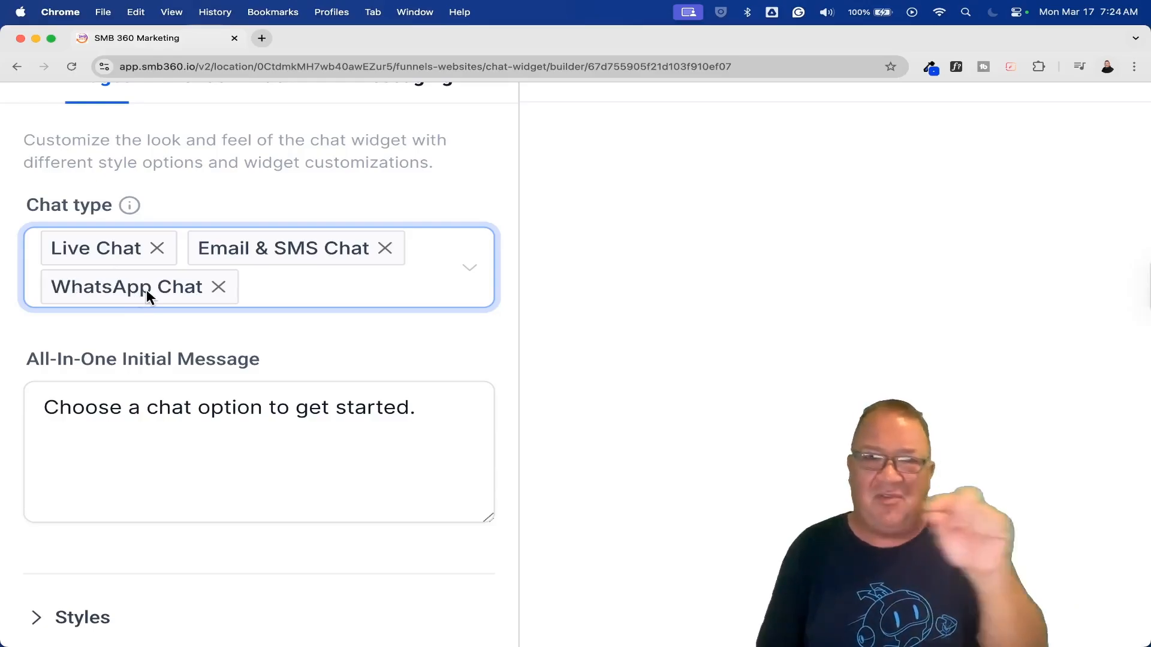
{"action": "left_click", "coordinate": [472, 275]}
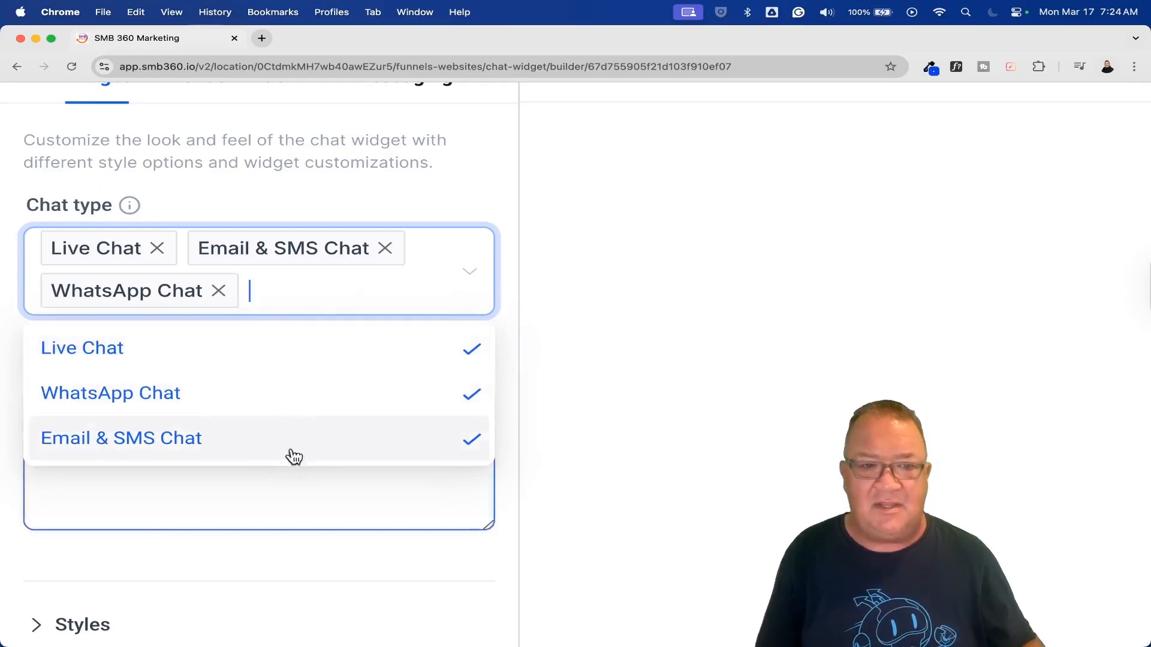
{"action": "left_click", "coordinate": [611, 264]}
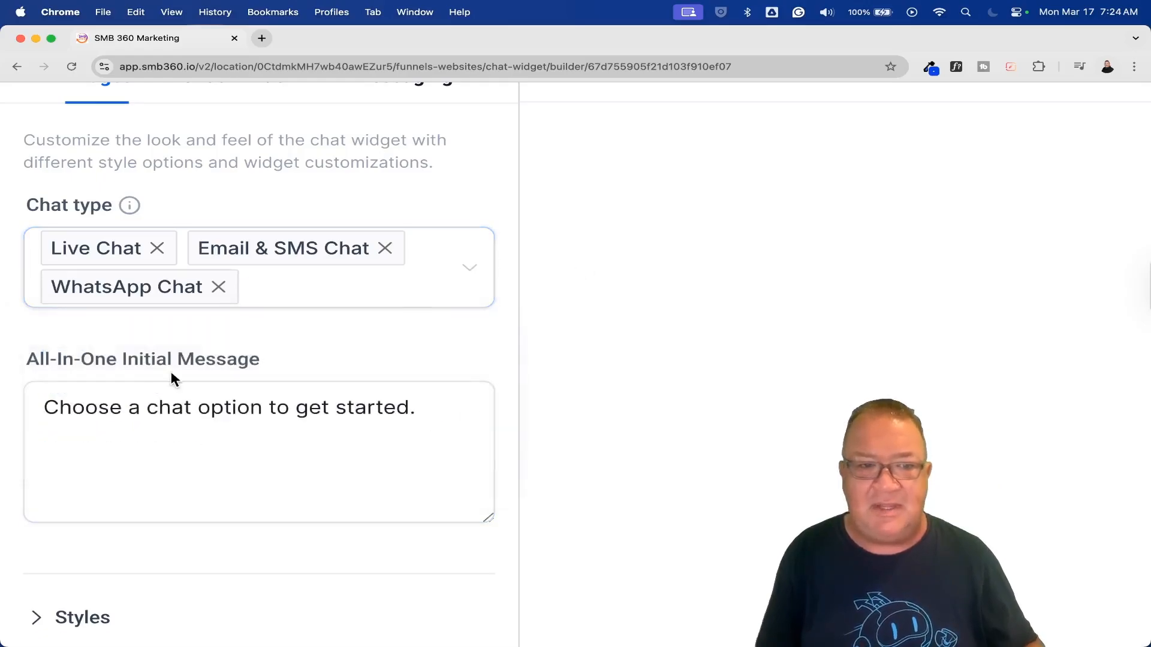
Examine the widget's initial message and its Styles settings: chat prompt, chat icon, theme, welcome message and return visitor greeting.
{"action": "scroll", "coordinate": [324, 341], "scroll_direction": "down", "scroll_amount": 5}
{"action": "left_click", "coordinate": [232, 272]}
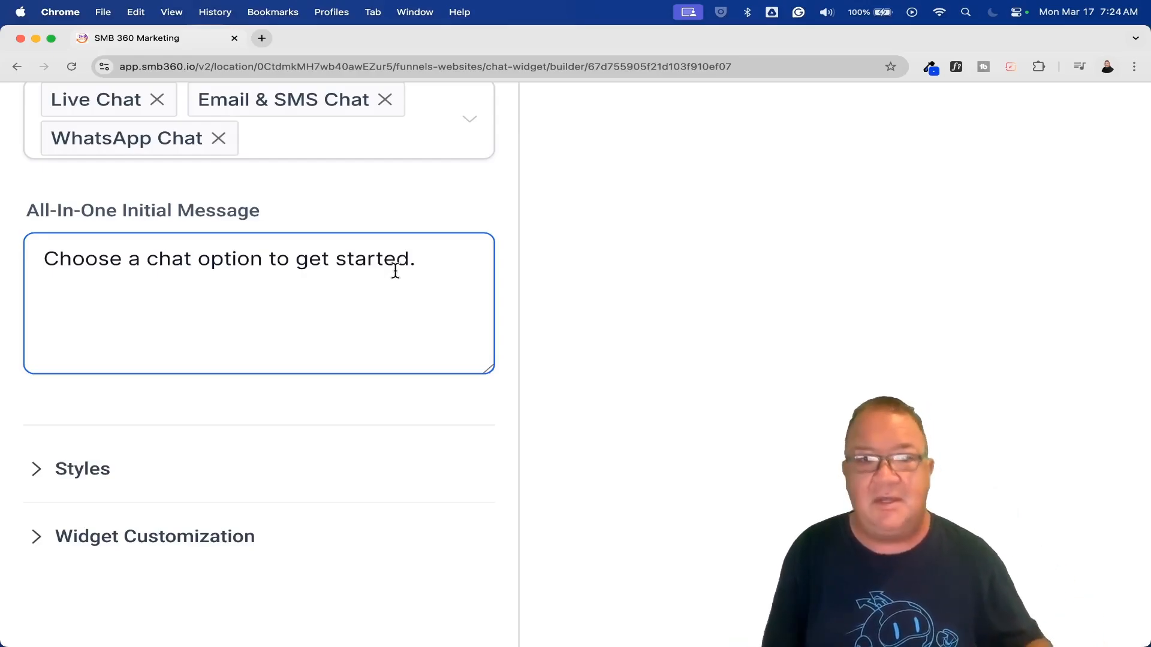
{"action": "scroll", "coordinate": [396, 271], "scroll_direction": "down", "scroll_amount": 5}
{"action": "left_click", "coordinate": [34, 221]}
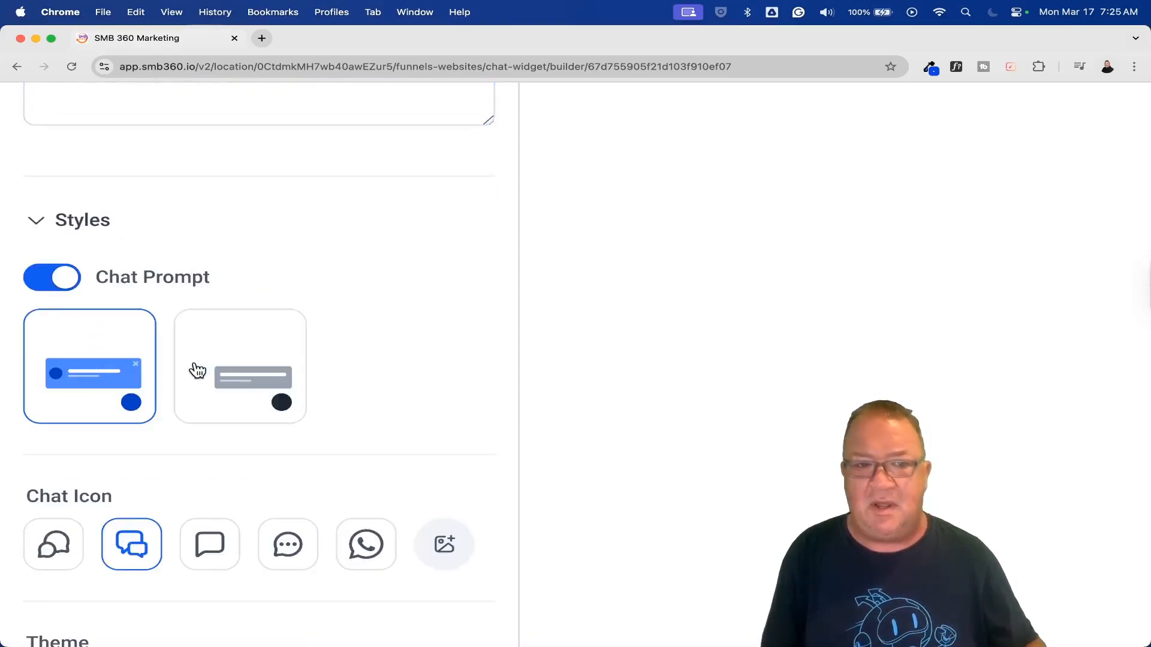
{"action": "scroll", "coordinate": [204, 372], "scroll_direction": "down", "scroll_amount": 6}
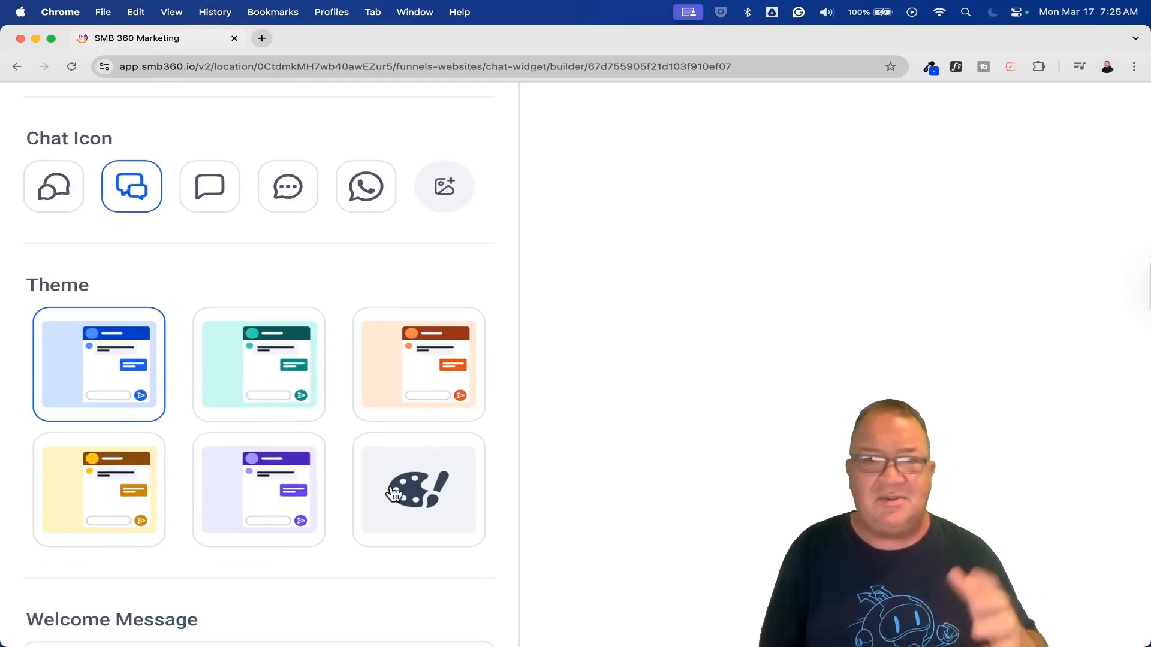
{"action": "scroll", "coordinate": [391, 489], "scroll_direction": "down", "scroll_amount": 6}
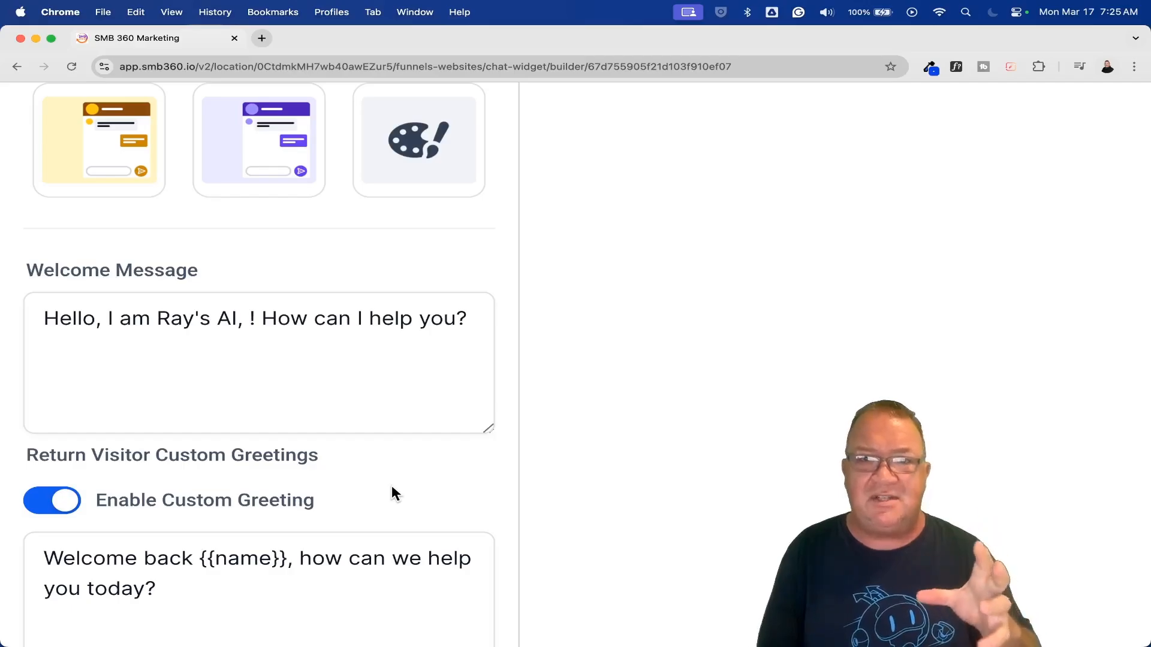
{"action": "left_click", "coordinate": [88, 329]}
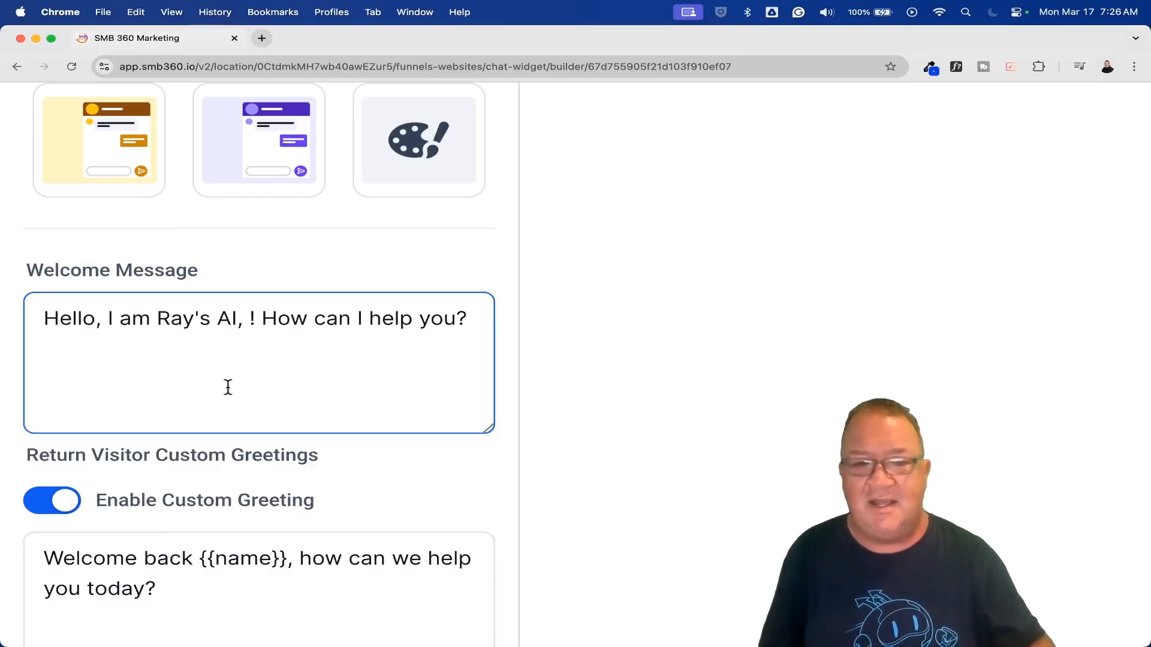
{"action": "scroll", "coordinate": [398, 401], "scroll_direction": "down", "scroll_amount": 3}
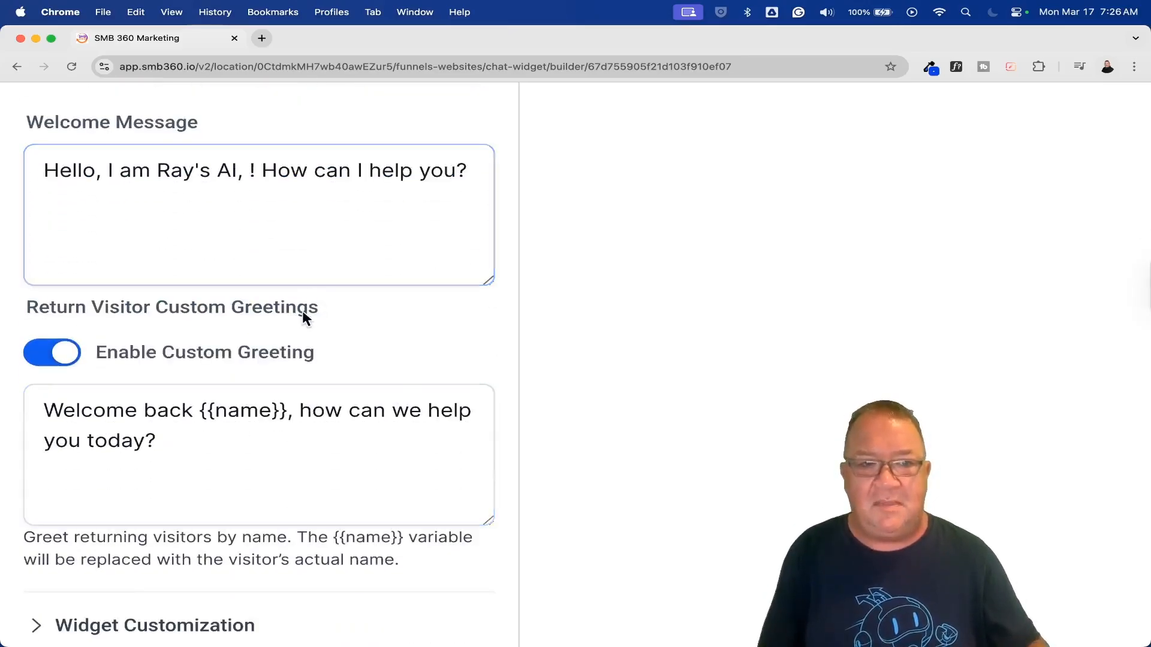
{"action": "left_click", "coordinate": [224, 425]}
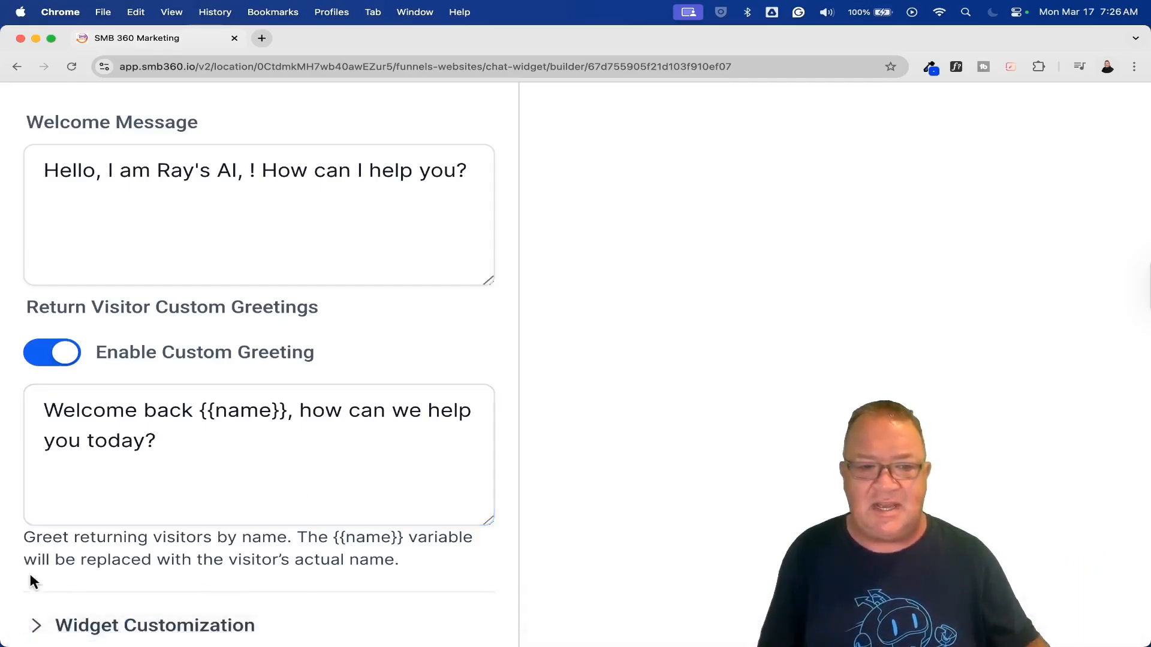
Expand Widget Customization and review the avatar image, alt text and widget position settings.
{"action": "left_click", "coordinate": [39, 626]}
{"action": "scroll", "coordinate": [201, 537], "scroll_direction": "down", "scroll_amount": 9}
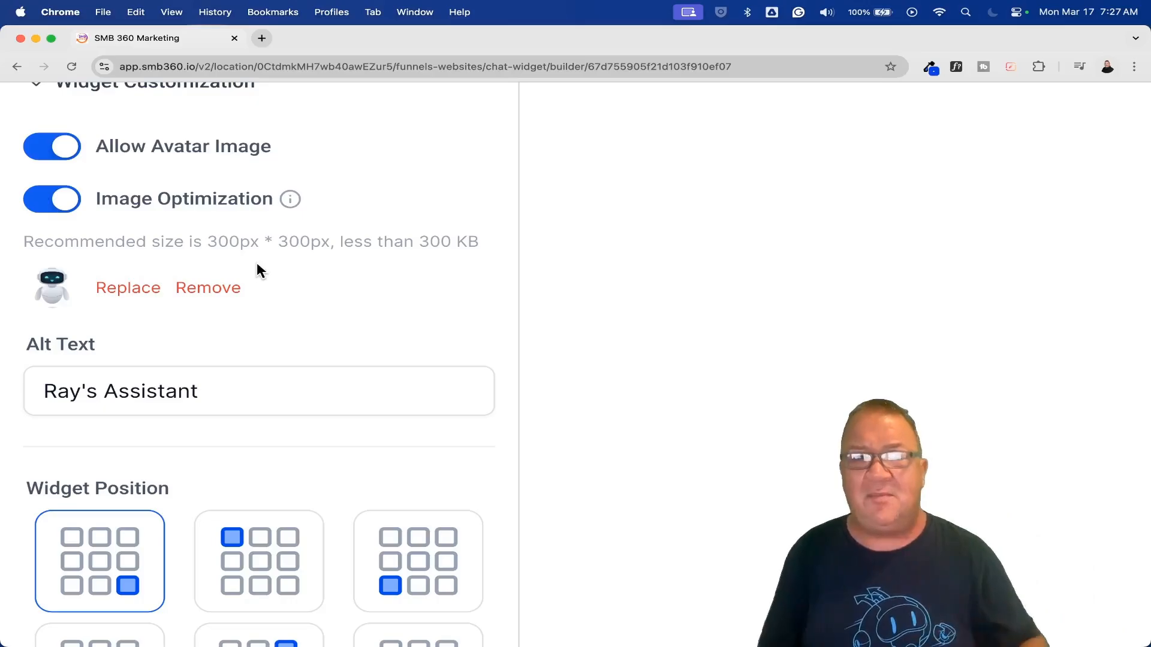
{"action": "scroll", "coordinate": [462, 323], "scroll_direction": "down", "scroll_amount": 5}
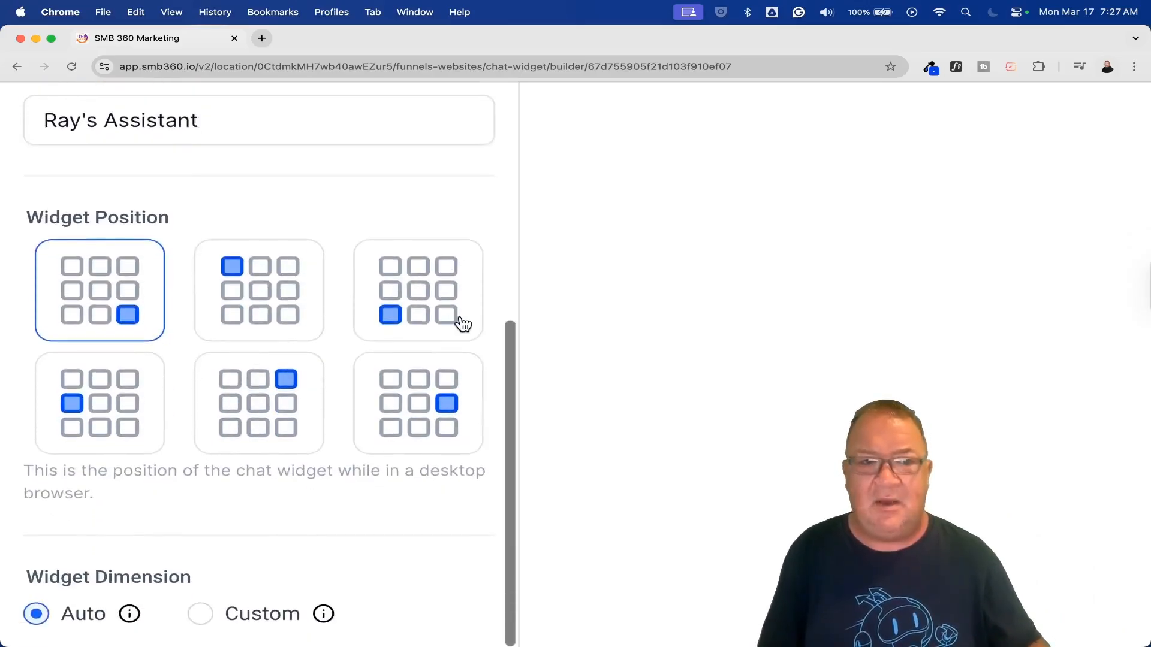
{"action": "scroll", "coordinate": [158, 298], "scroll_direction": "up", "scroll_amount": 3}
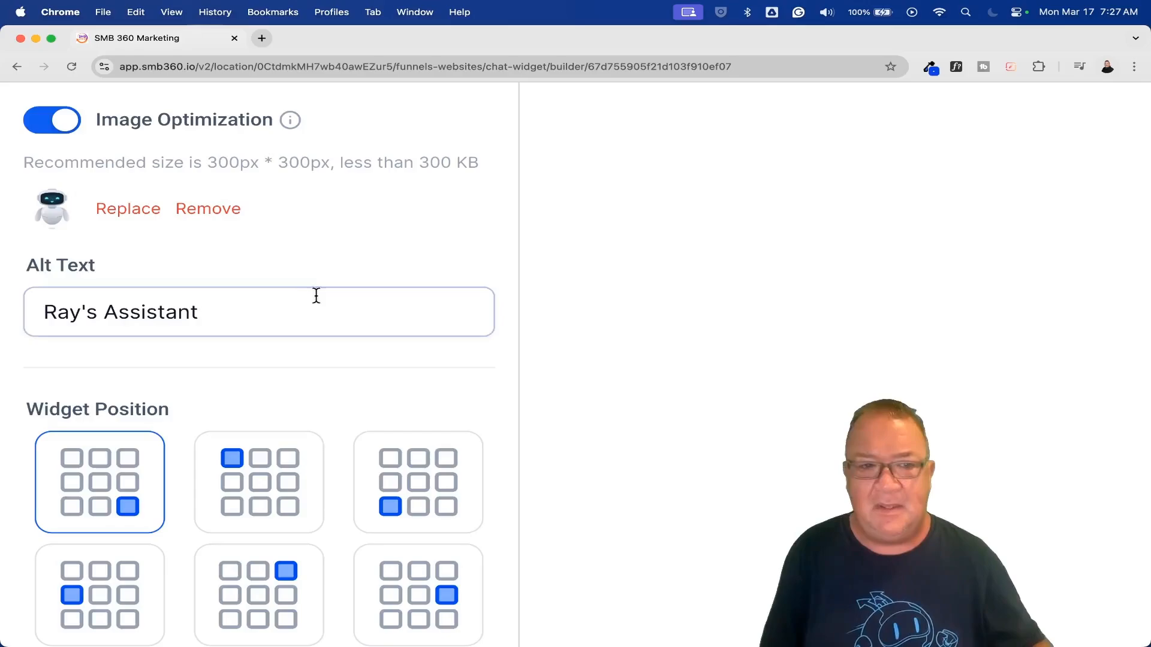
{"action": "scroll", "coordinate": [441, 406], "scroll_direction": "down", "scroll_amount": 3}
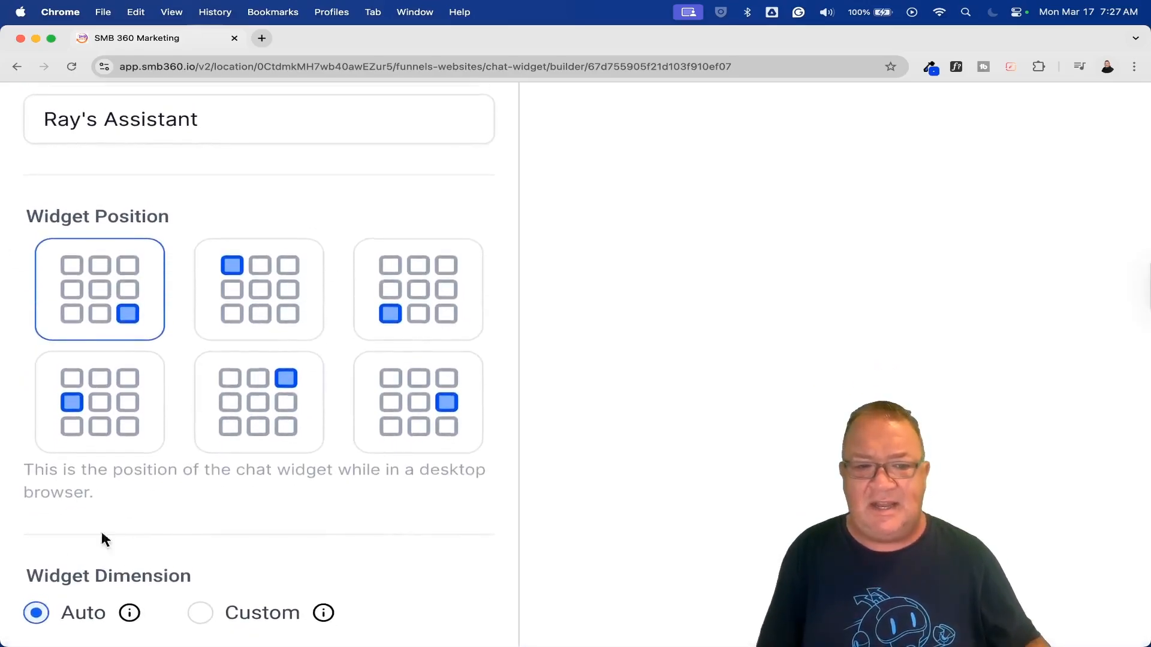
Switch the widget dimension to Custom to view the width and height fields, and set it back to Auto.
{"action": "left_click", "coordinate": [194, 612]}
{"action": "scroll", "coordinate": [306, 578], "scroll_direction": "down", "scroll_amount": 2}
{"action": "left_click", "coordinate": [200, 590]}
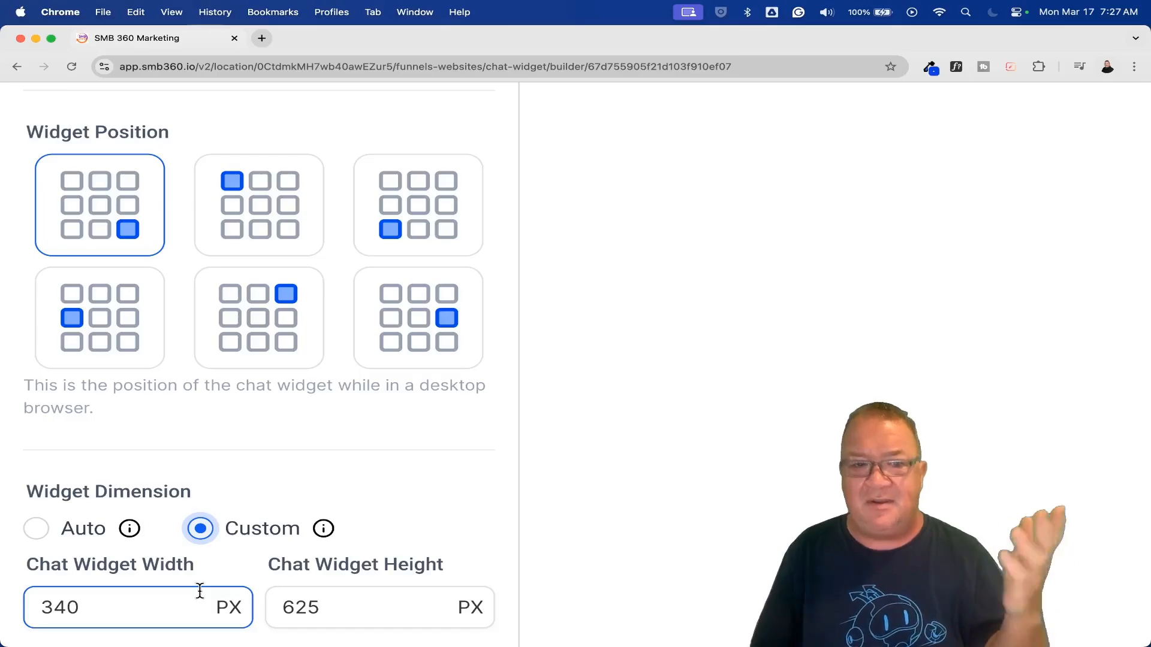
{"action": "left_click", "coordinate": [76, 564]}
{"action": "left_click", "coordinate": [36, 528]}
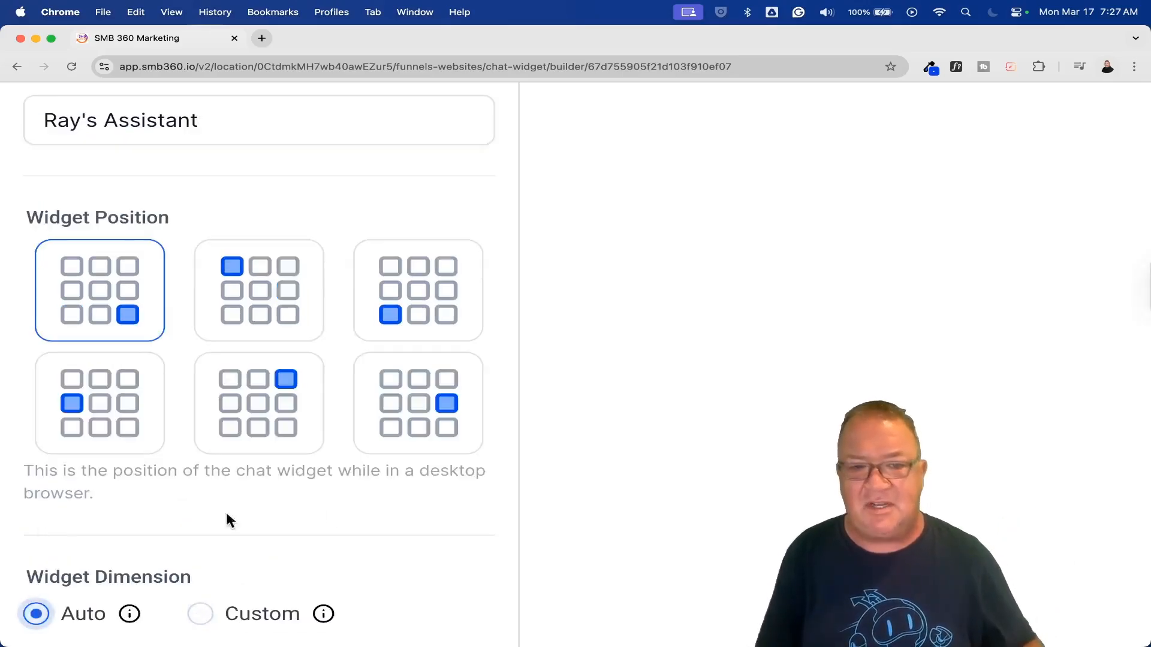
Review the chat window preview with its chat options and expand the Title & Intro settings.
{"action": "key", "text": "super+0"}
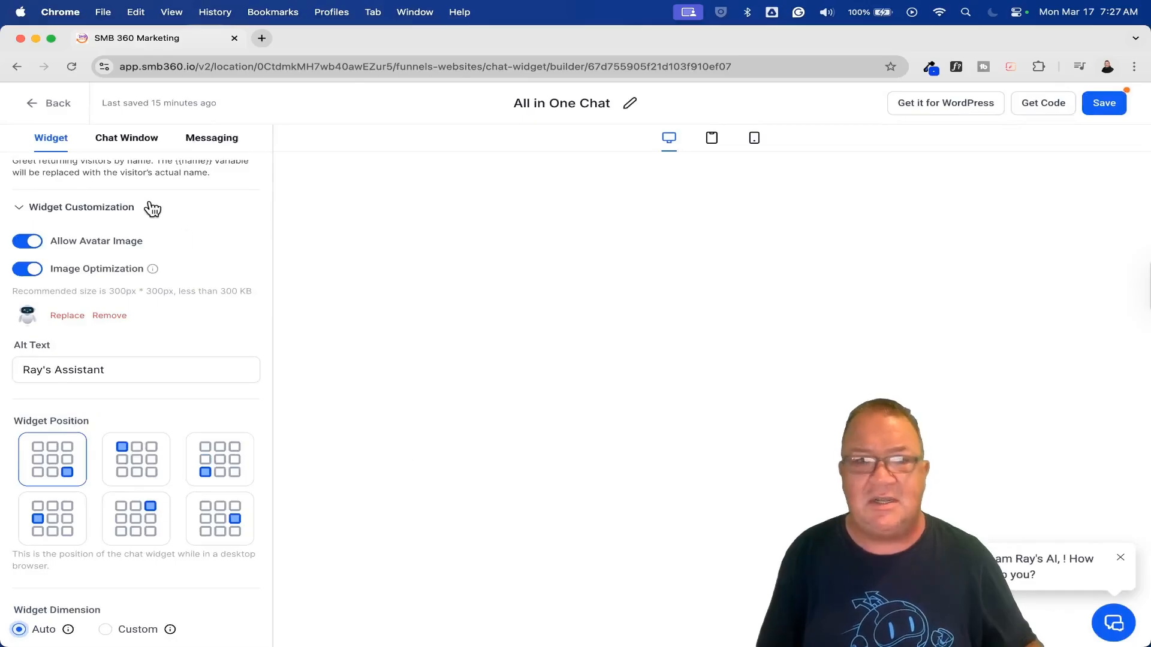
{"action": "left_click", "coordinate": [125, 139]}
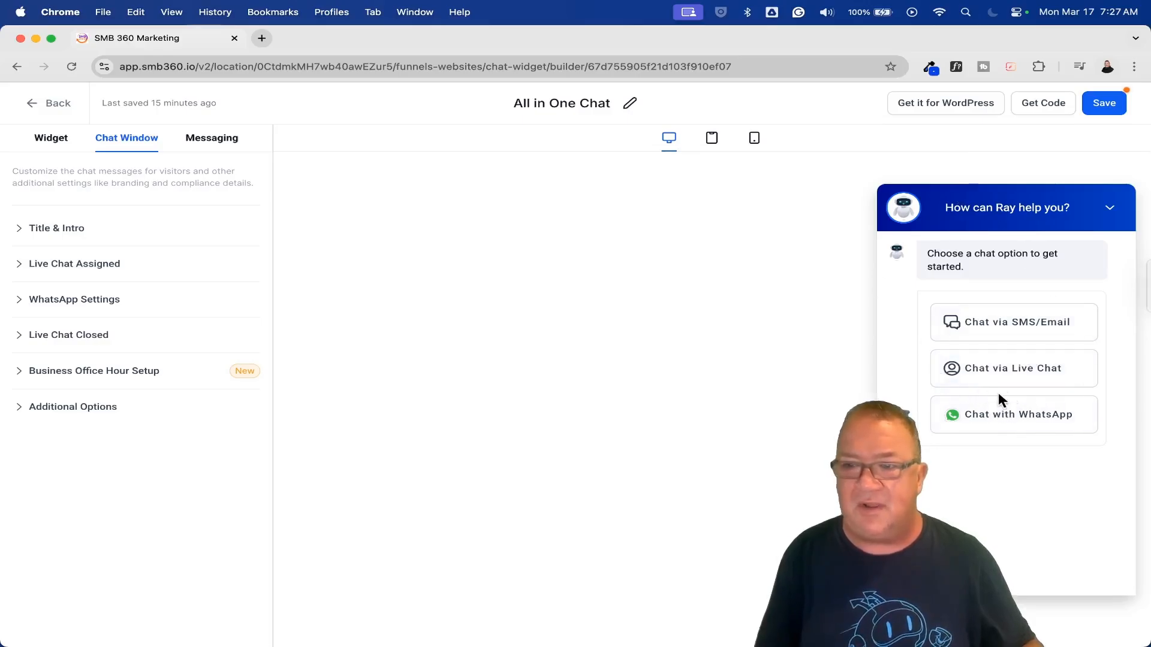
{"action": "scroll", "coordinate": [1028, 354], "scroll_direction": "up", "scroll_amount": 5}
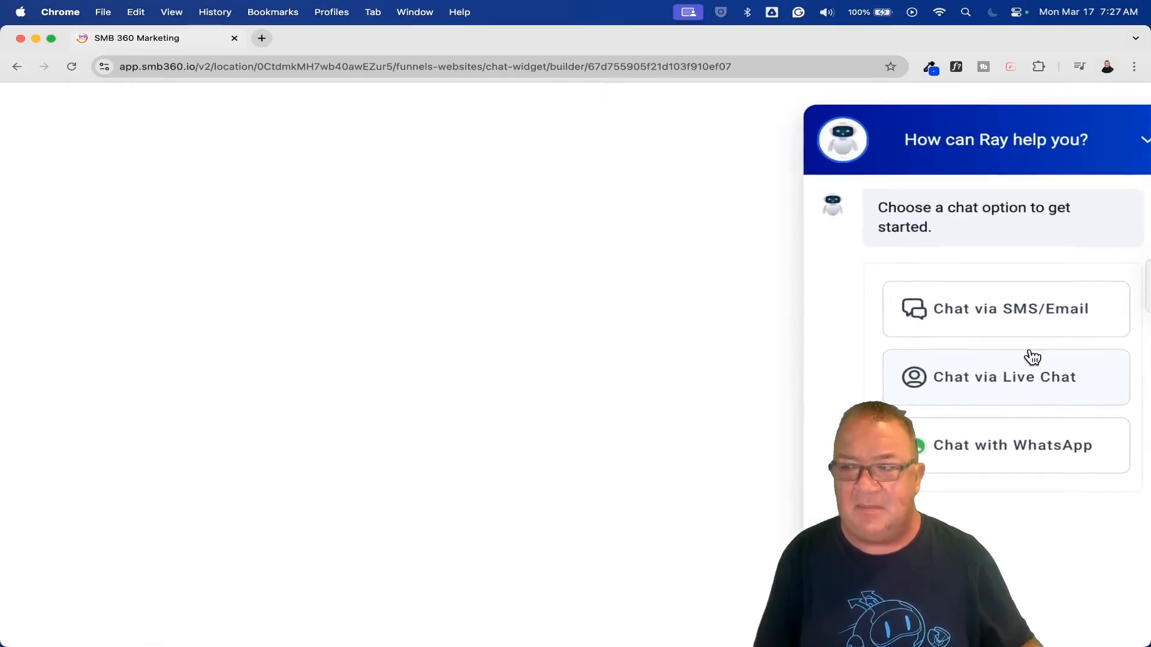
{"action": "scroll", "coordinate": [1029, 354], "scroll_direction": "down", "scroll_amount": 1}
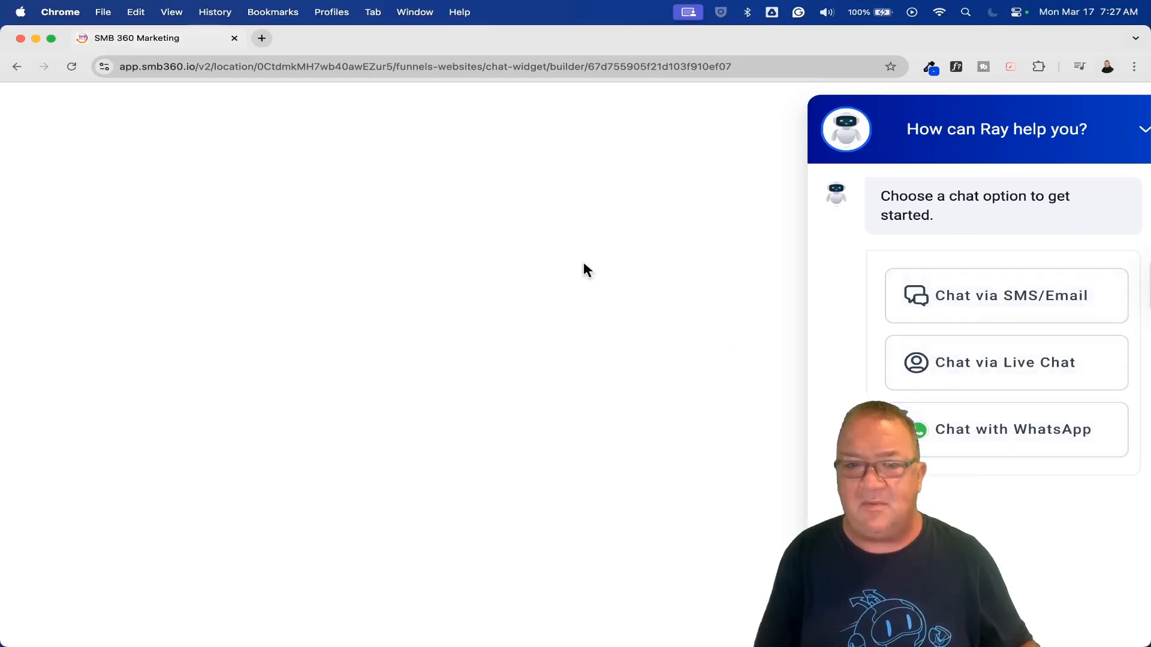
{"action": "scroll", "coordinate": [584, 261], "scroll_direction": "down", "scroll_amount": 5}
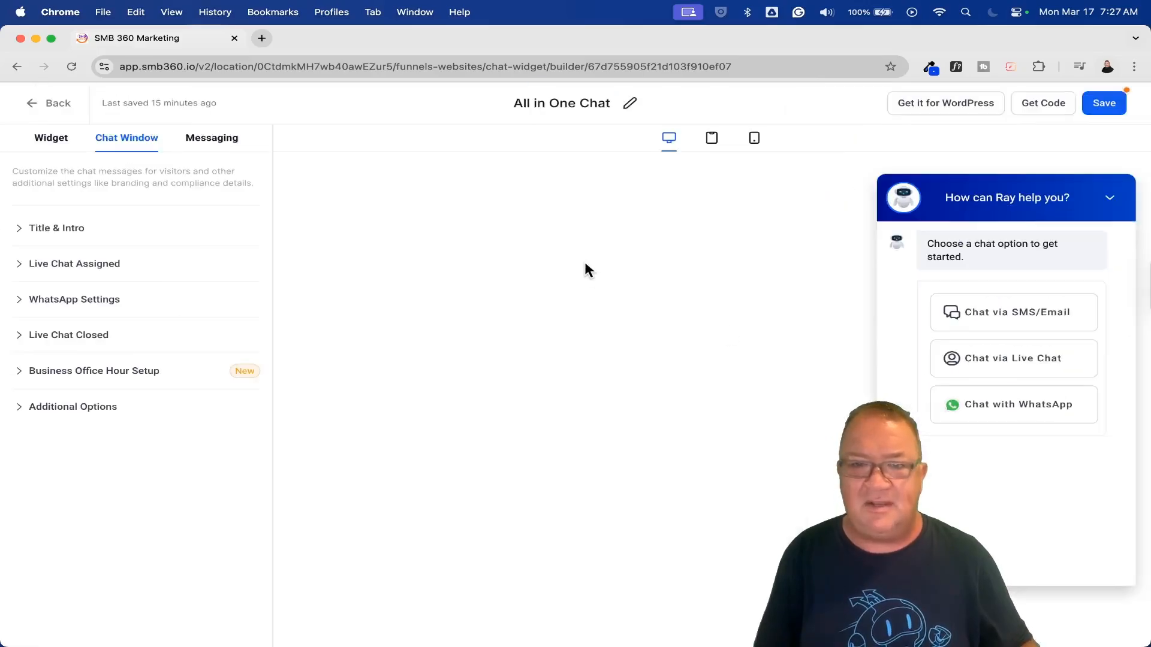
{"action": "left_click", "coordinate": [22, 231]}
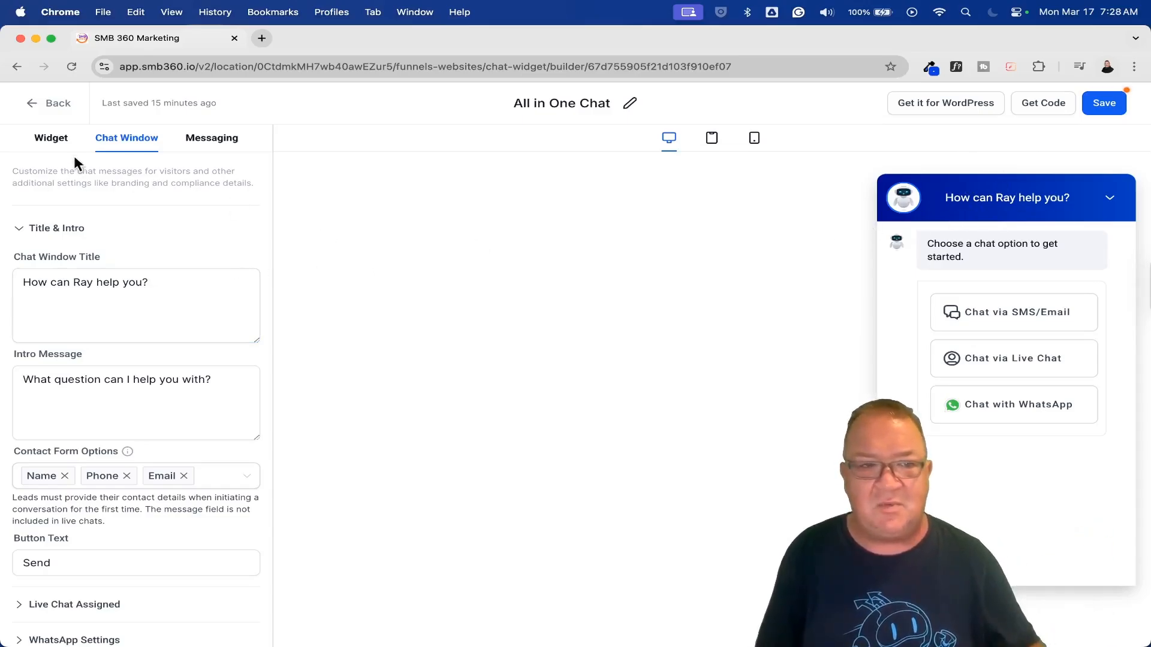
Try the purple theme in the widget's Styles settings and restore the blue theme.
{"action": "left_click", "coordinate": [53, 143]}
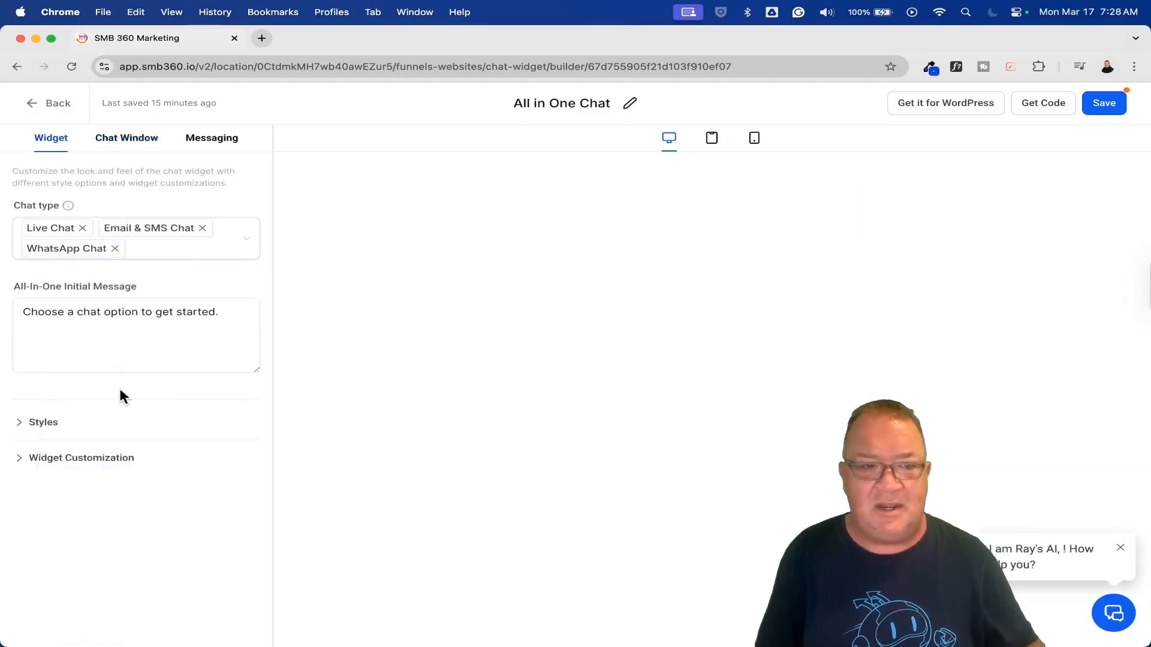
{"action": "left_click", "coordinate": [19, 423]}
{"action": "scroll", "coordinate": [225, 458], "scroll_direction": "down", "scroll_amount": 6}
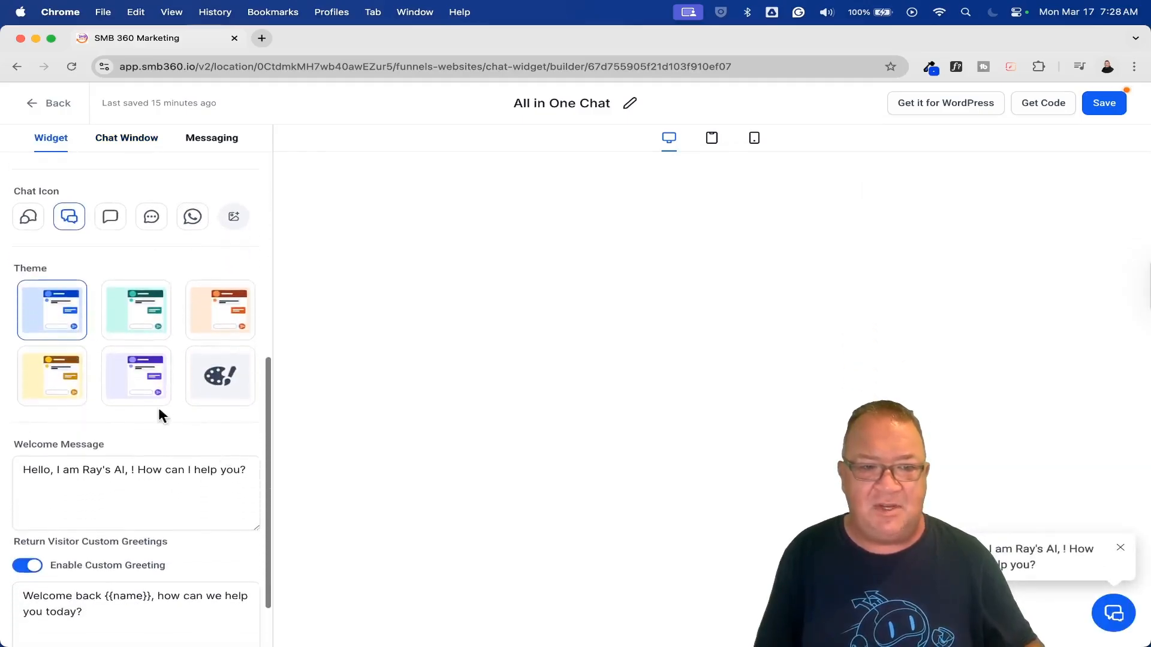
{"action": "left_click", "coordinate": [137, 389]}
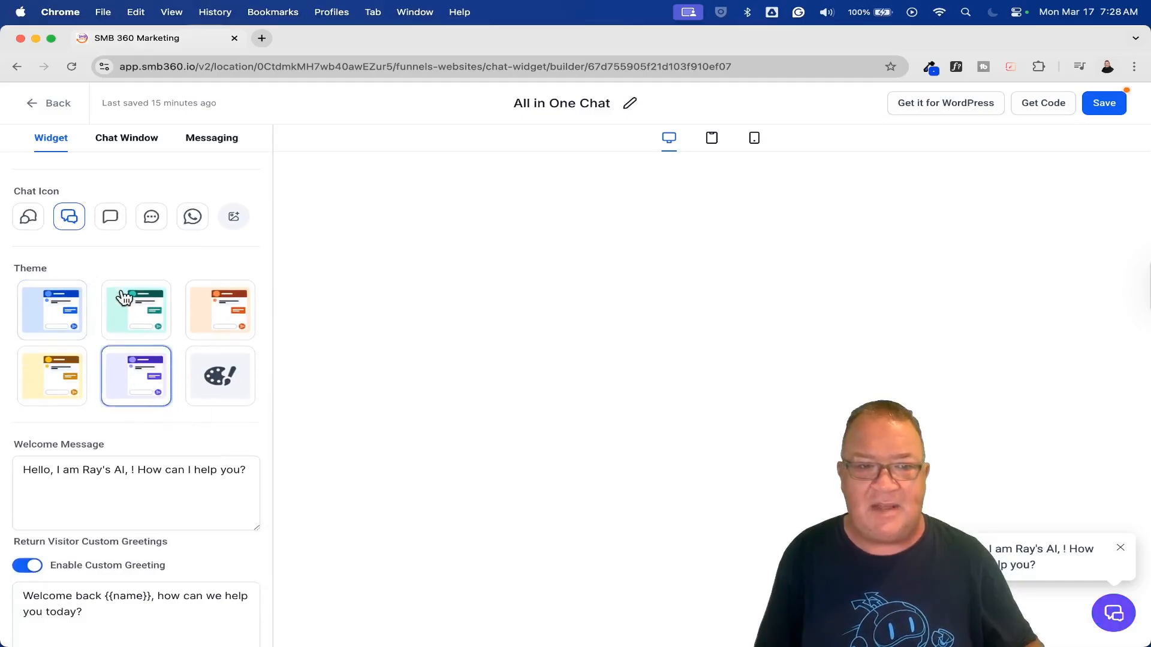
{"action": "left_click", "coordinate": [54, 316]}
{"action": "scroll", "coordinate": [136, 359], "scroll_direction": "up", "scroll_amount": 5}
Return to the chat window settings and reopen the Title & Intro section.
{"action": "left_click", "coordinate": [125, 139]}
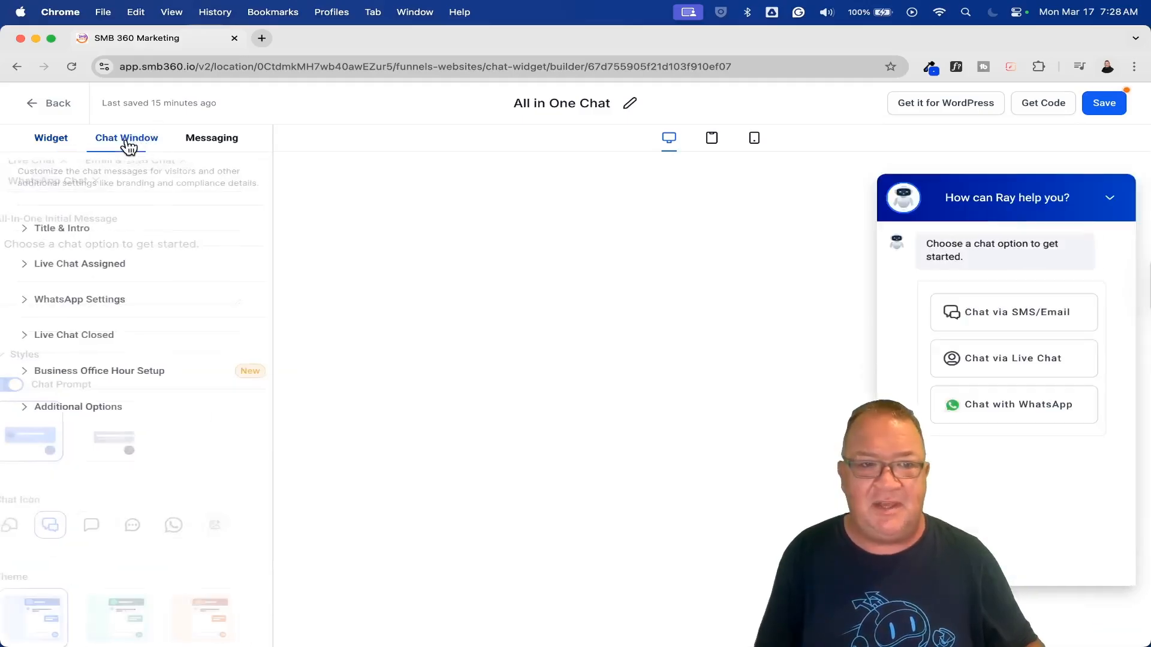
{"action": "left_click", "coordinate": [17, 231]}
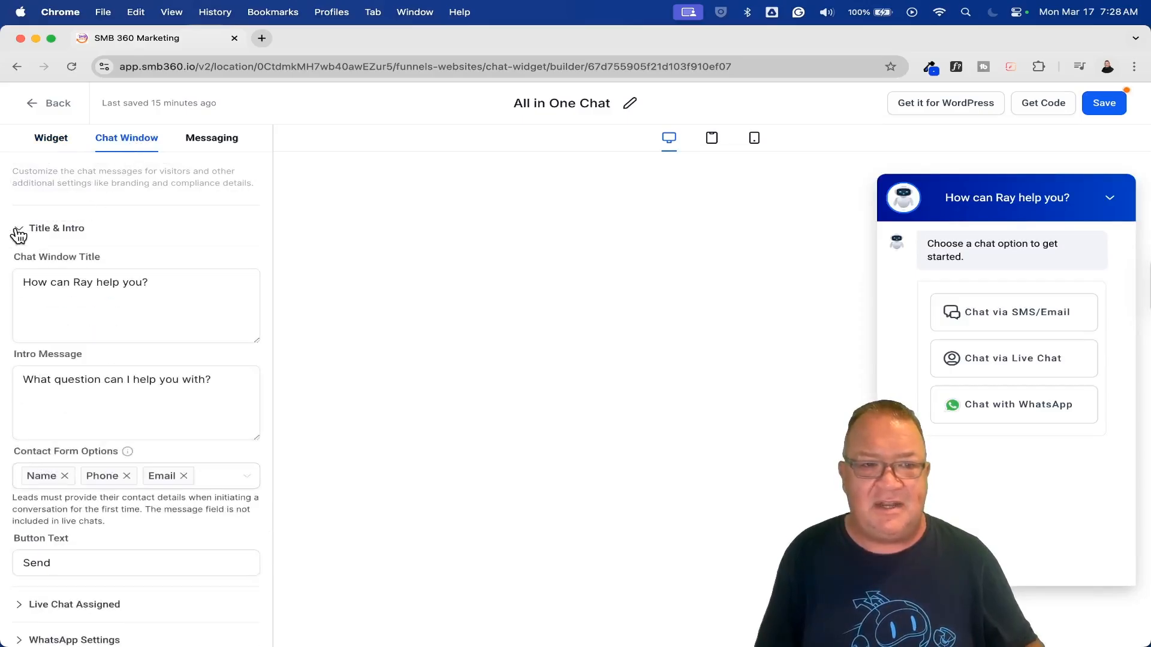
Review the remaining Title & Intro fields, expand Live Chat Assigned, and examine its welcome message and inactivity timeout settings.
{"action": "scroll", "coordinate": [229, 366], "scroll_direction": "down", "scroll_amount": 3}
{"action": "left_click", "coordinate": [190, 447]}
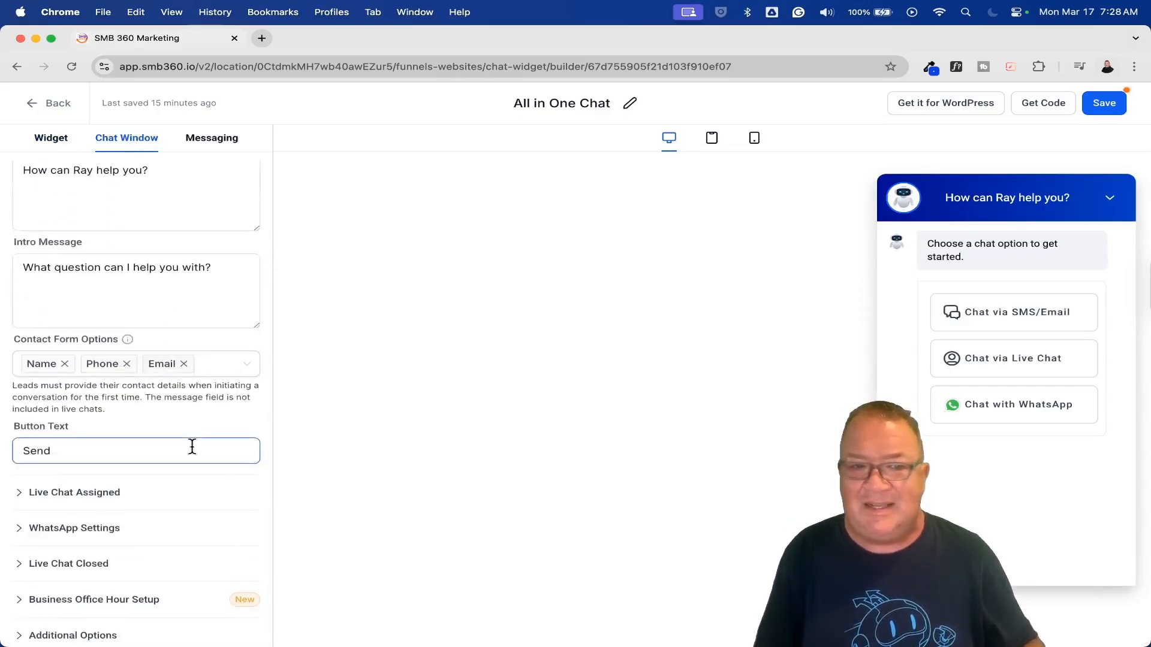
{"action": "left_click", "coordinate": [19, 494]}
{"action": "scroll", "coordinate": [204, 462], "scroll_direction": "down", "scroll_amount": 4}
{"action": "scroll", "coordinate": [228, 453], "scroll_direction": "down", "scroll_amount": 5}
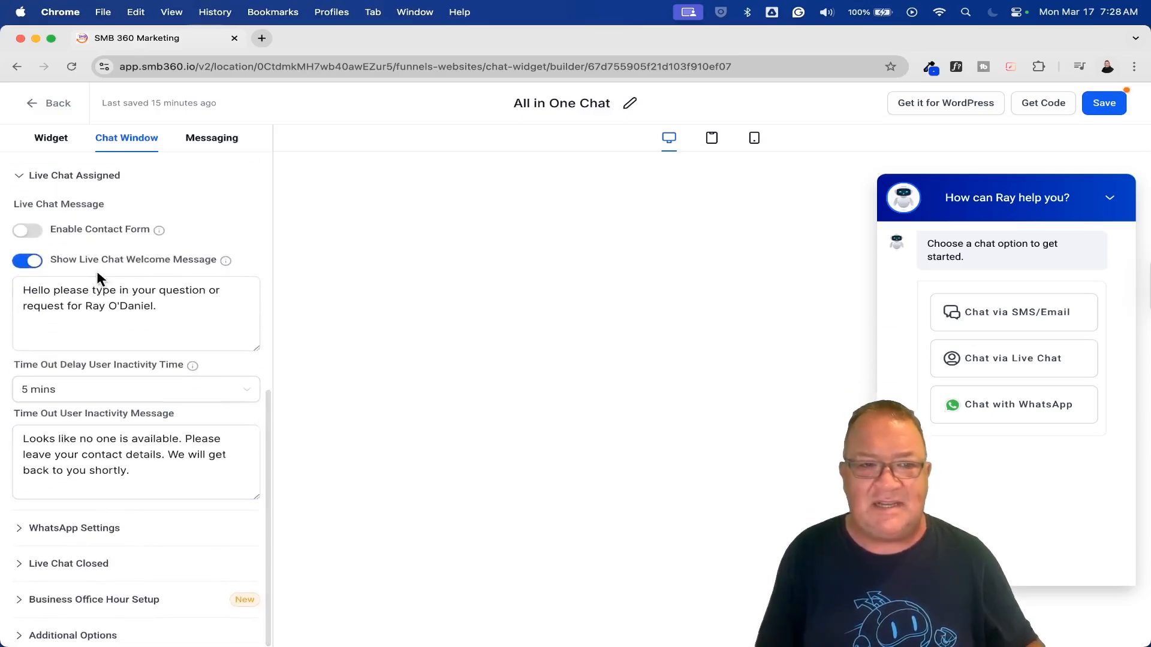
{"action": "left_click", "coordinate": [238, 311]}
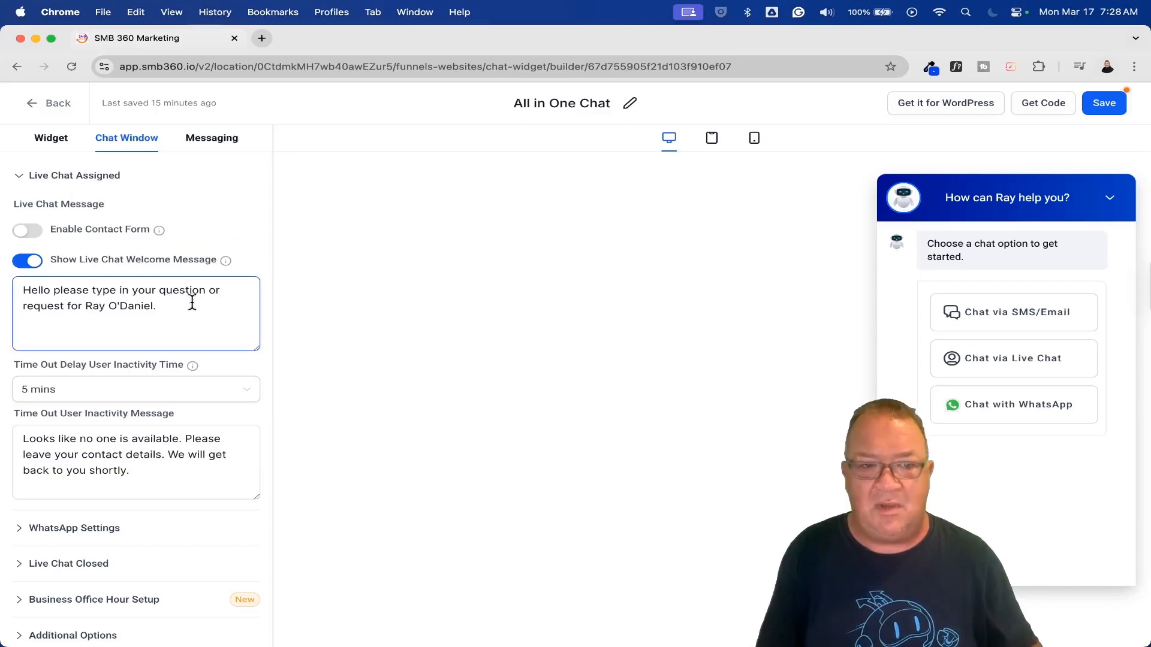
{"action": "left_click_drag", "start_coordinate": [190, 303], "coordinate": [14, 273]}
{"action": "left_click", "coordinate": [148, 321]}
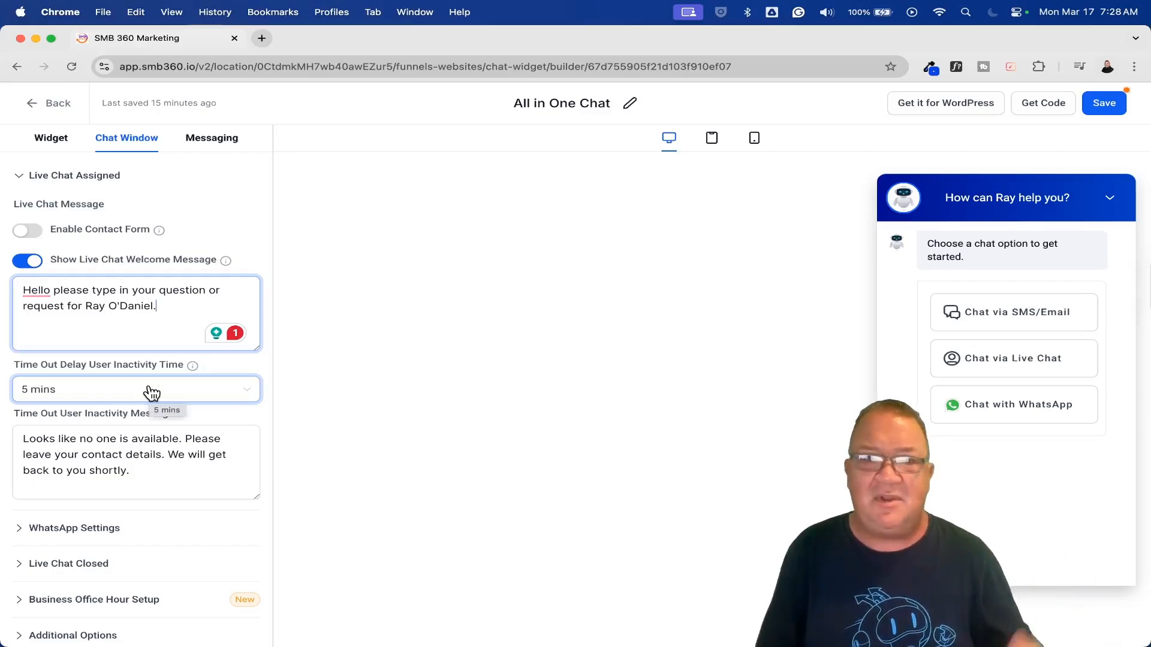
Expand WhatsApp Settings and Live Chat Closed to review the WhatsApp number selection and the chat-closed inactivity options.
{"action": "left_click", "coordinate": [24, 530]}
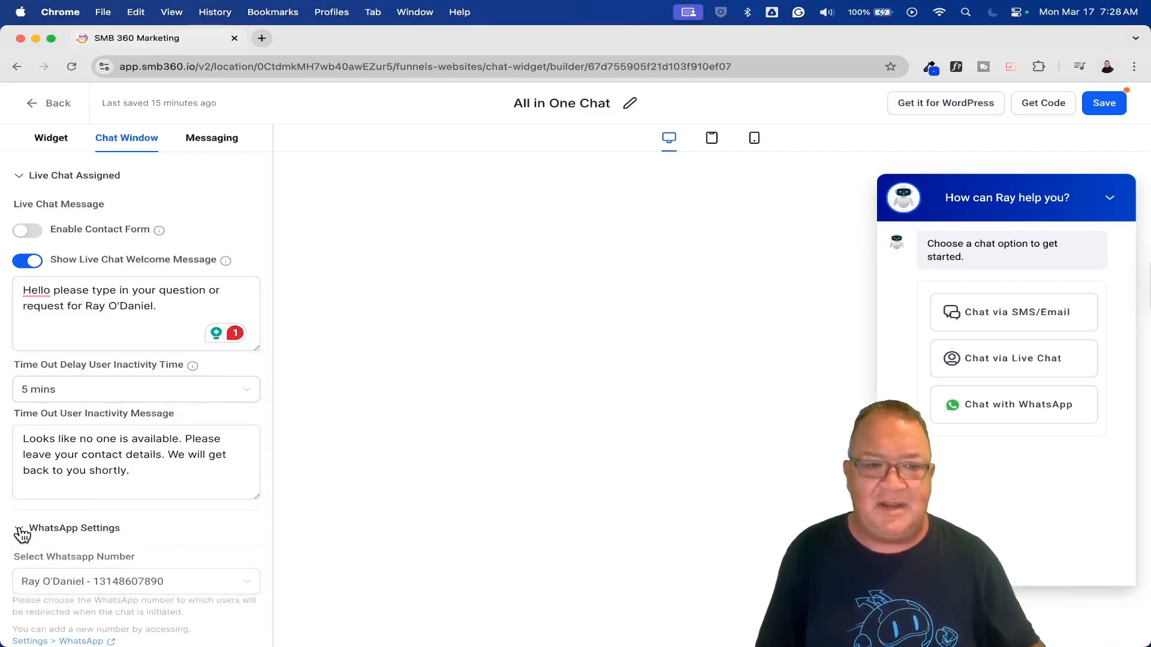
{"action": "scroll", "coordinate": [226, 488], "scroll_direction": "down", "scroll_amount": 3}
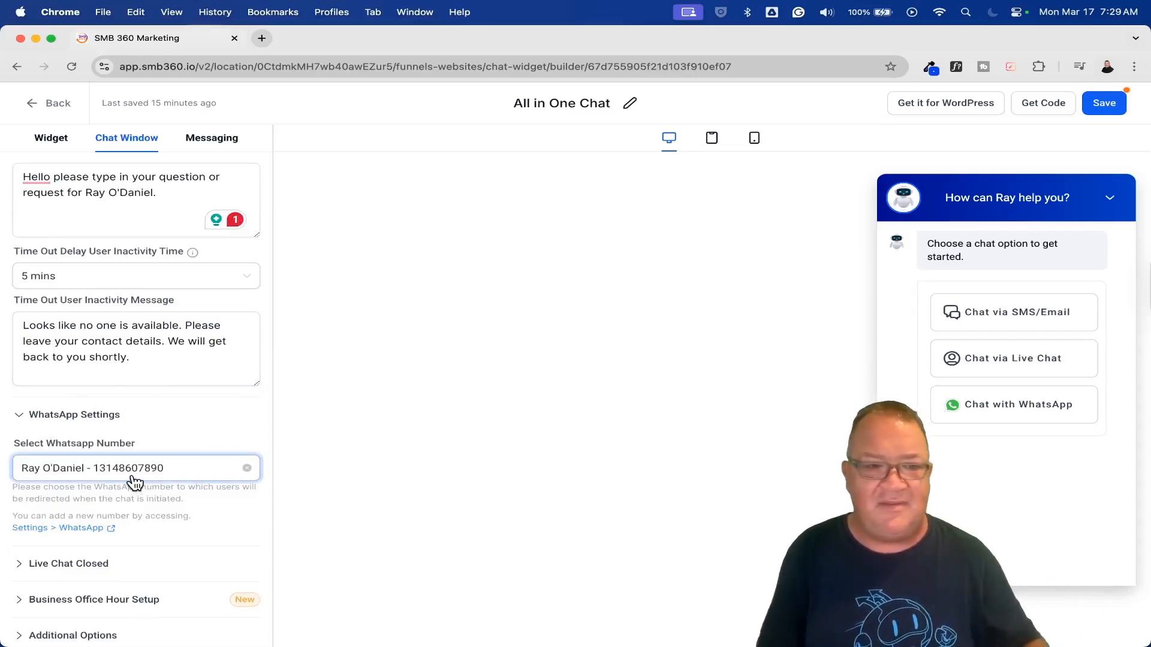
{"action": "left_click", "coordinate": [23, 569]}
{"action": "scroll", "coordinate": [211, 529], "scroll_direction": "down", "scroll_amount": 3}
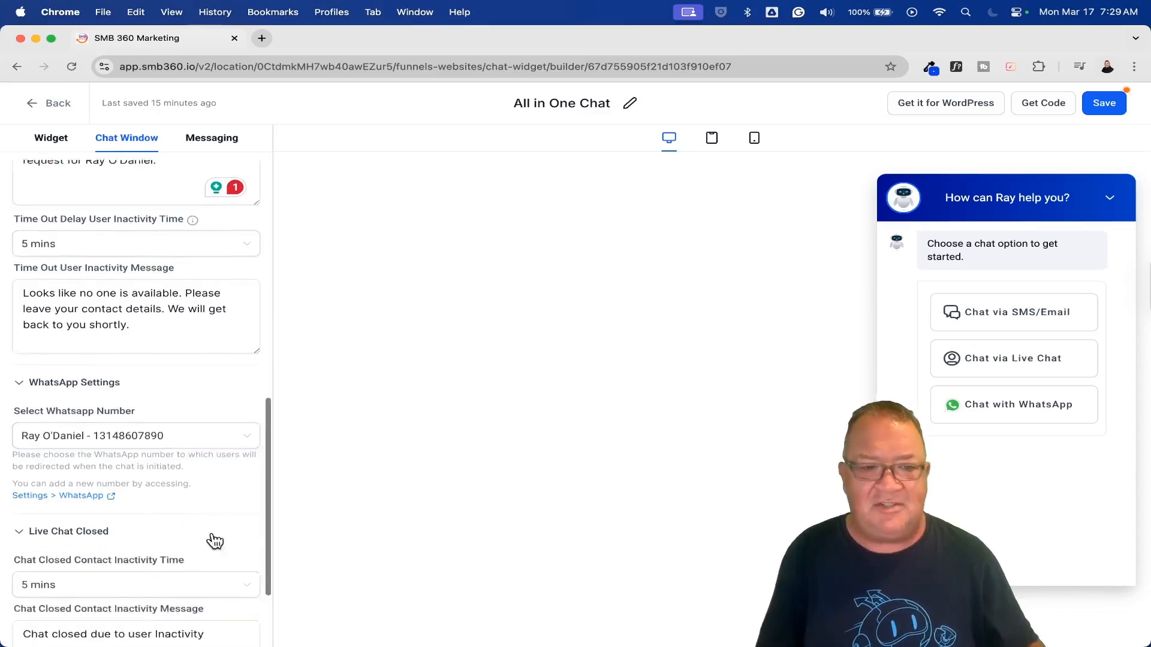
Expand Business Office Hour Setup, enable business office hours to view the offline message and weekday schedule, and disable them again.
{"action": "left_click", "coordinate": [20, 600]}
{"action": "scroll", "coordinate": [166, 565], "scroll_direction": "down", "scroll_amount": 1}
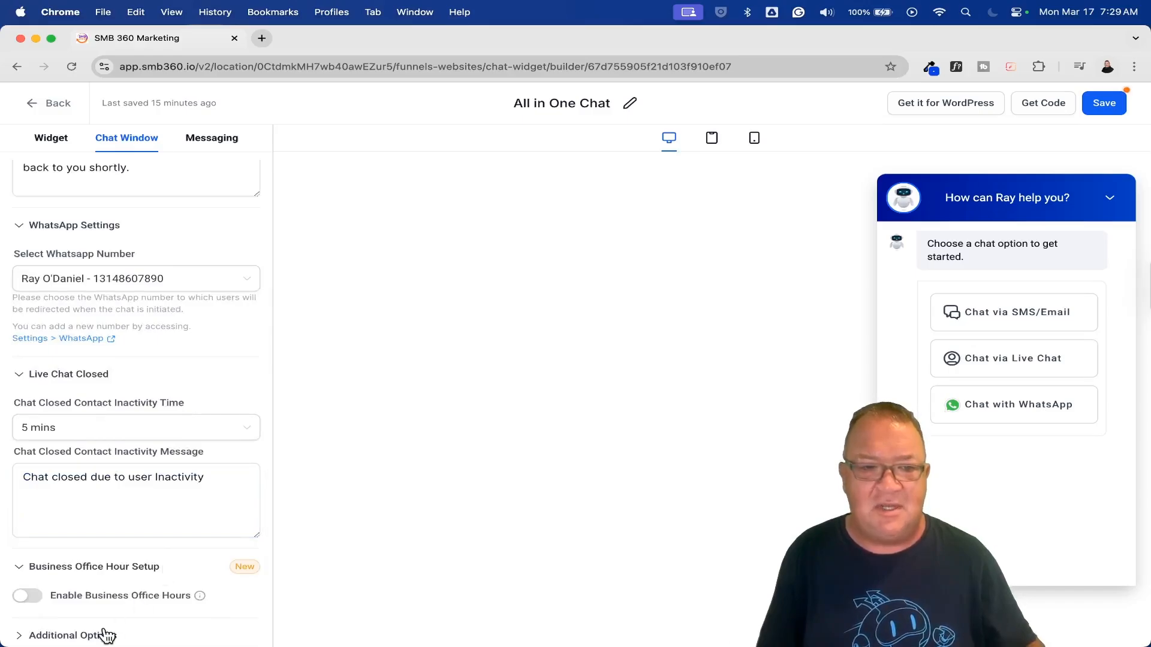
{"action": "left_click", "coordinate": [22, 596]}
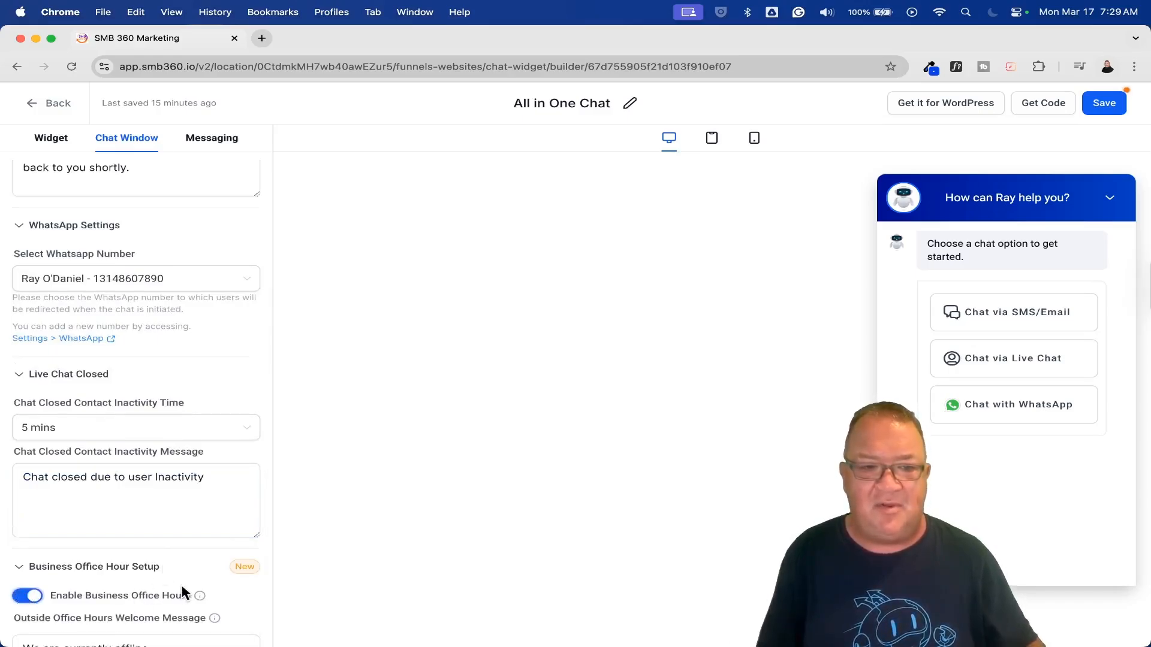
{"action": "scroll", "coordinate": [181, 584], "scroll_direction": "down", "scroll_amount": 6}
{"action": "scroll", "coordinate": [181, 586], "scroll_direction": "down", "scroll_amount": 1}
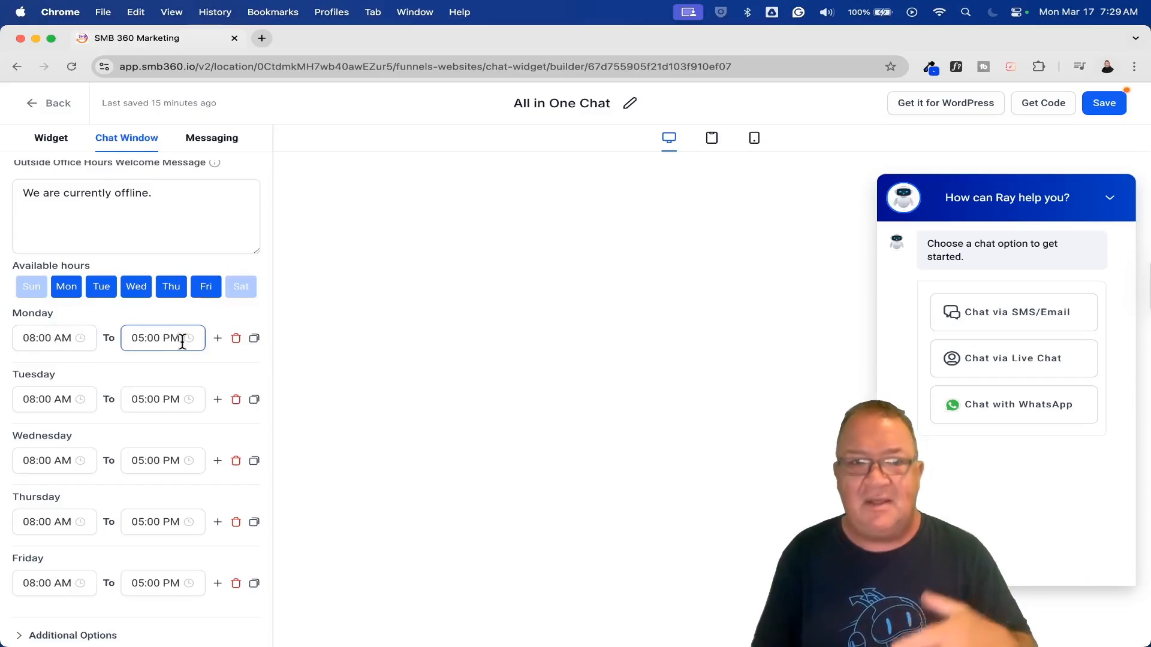
{"action": "scroll", "coordinate": [182, 341], "scroll_direction": "up", "scroll_amount": 4}
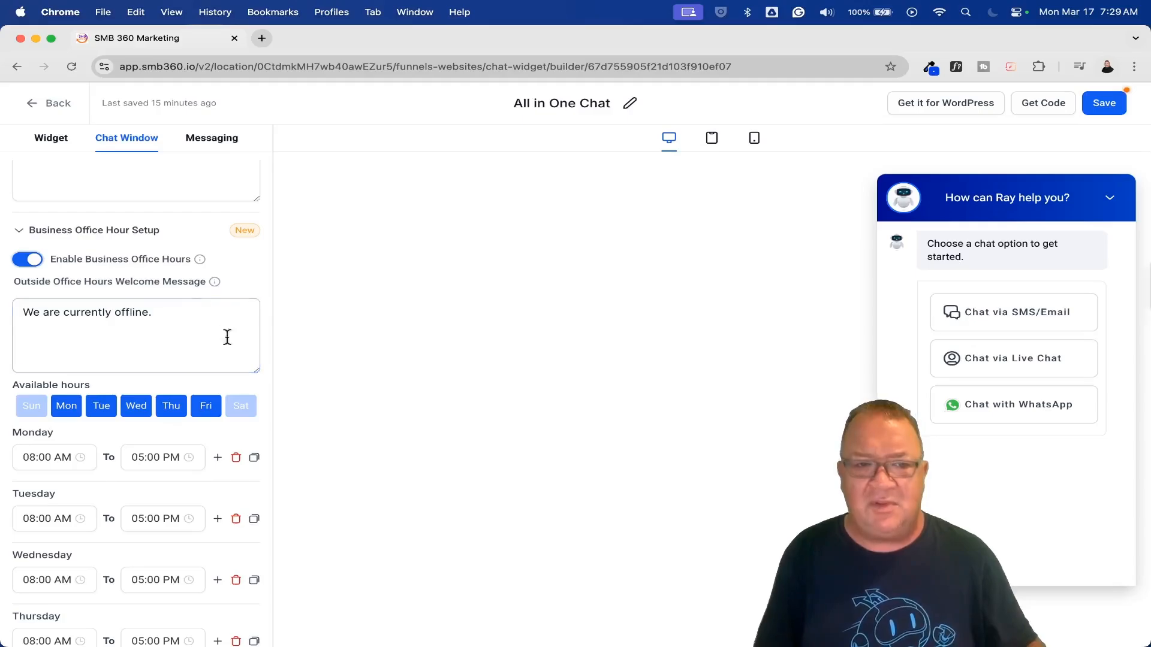
{"action": "left_click", "coordinate": [30, 259]}
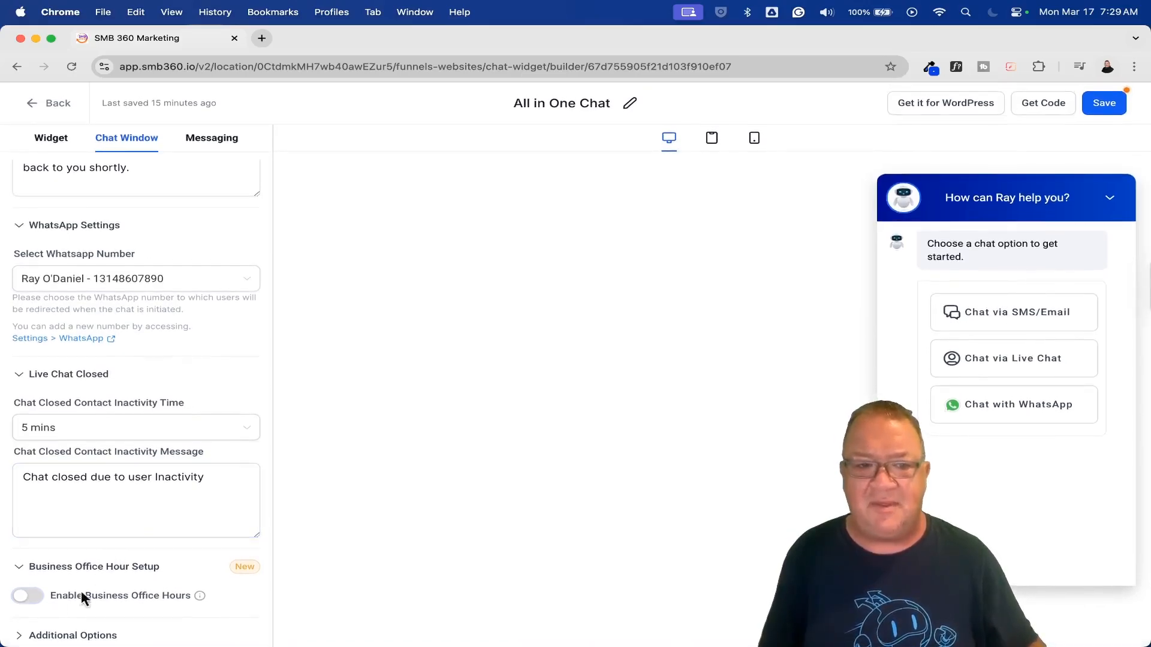
Switch on Agency Branding in Additional Options to view its title, display name and URL fields, and switch it off again.
{"action": "scroll", "coordinate": [167, 545], "scroll_direction": "down", "scroll_amount": 5}
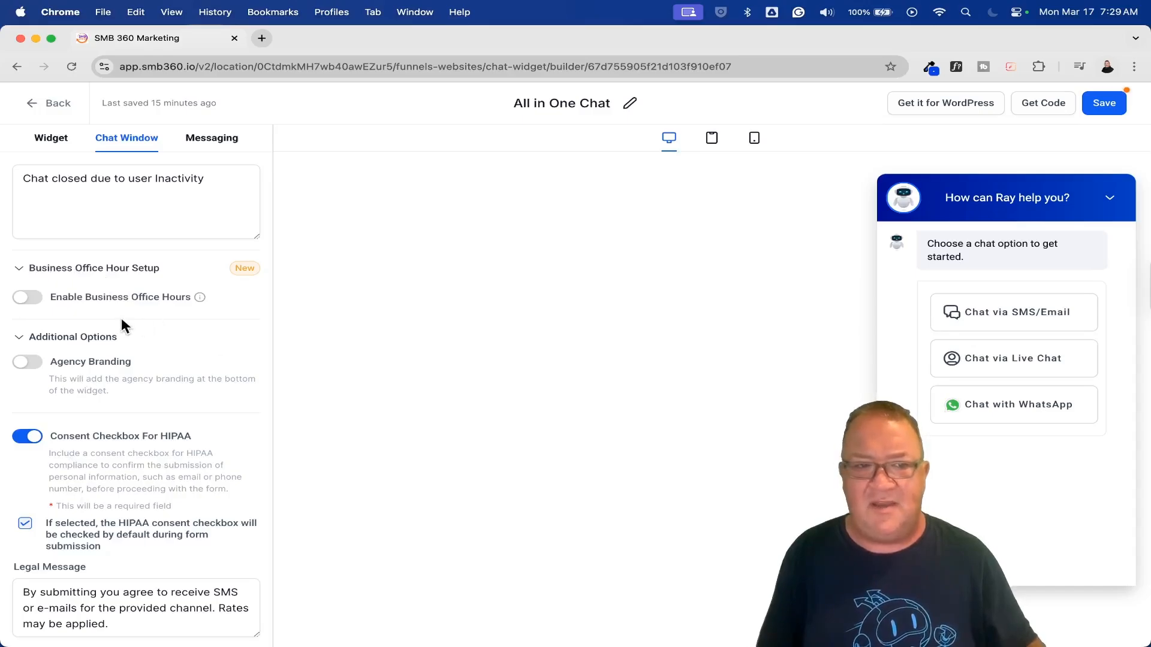
{"action": "left_click", "coordinate": [50, 366]}
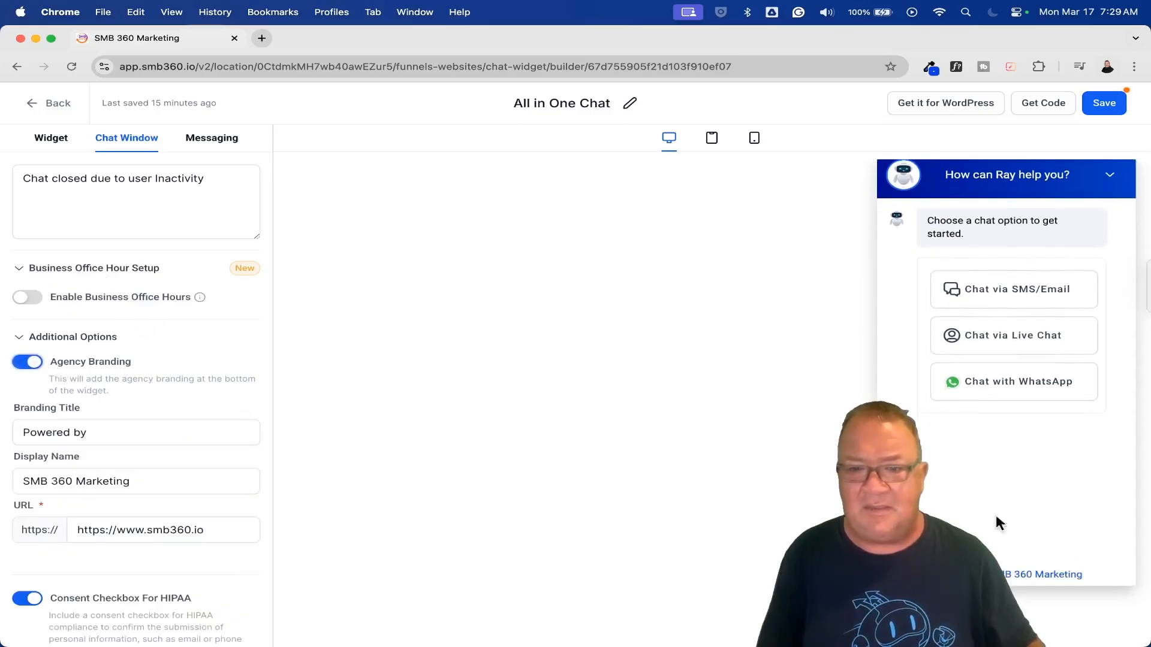
{"action": "left_click", "coordinate": [33, 364]}
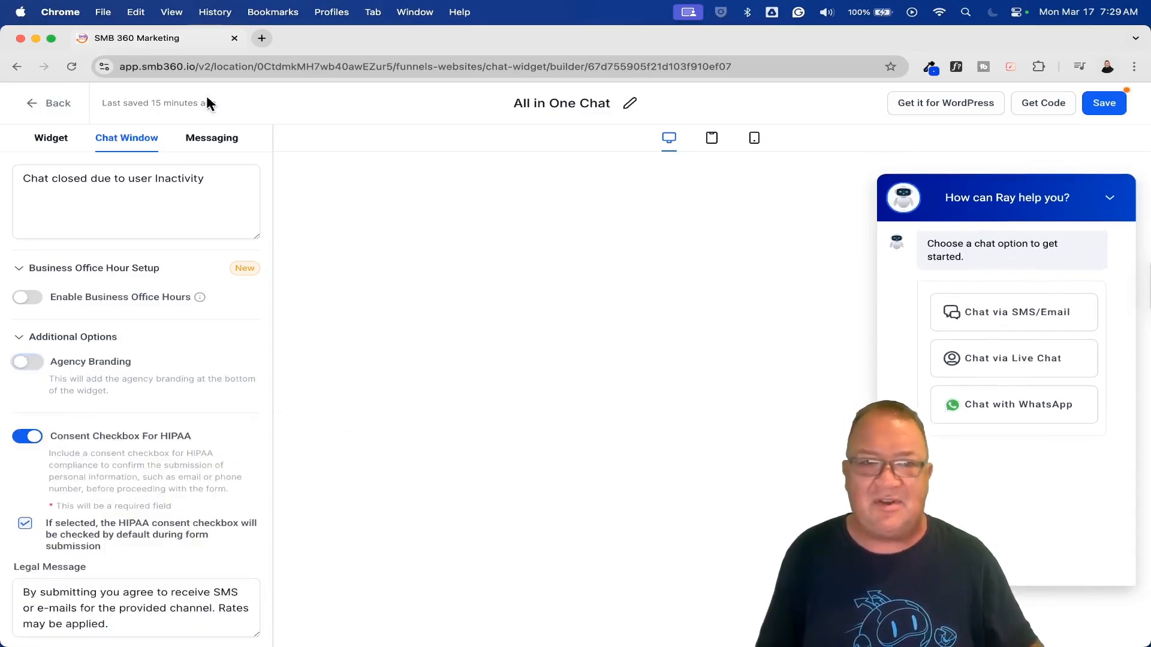
Open the Messaging settings and review the Live Chat Acknowledgement and Email & WhatsApp Acknowledgement messages.
{"action": "left_click", "coordinate": [212, 143]}
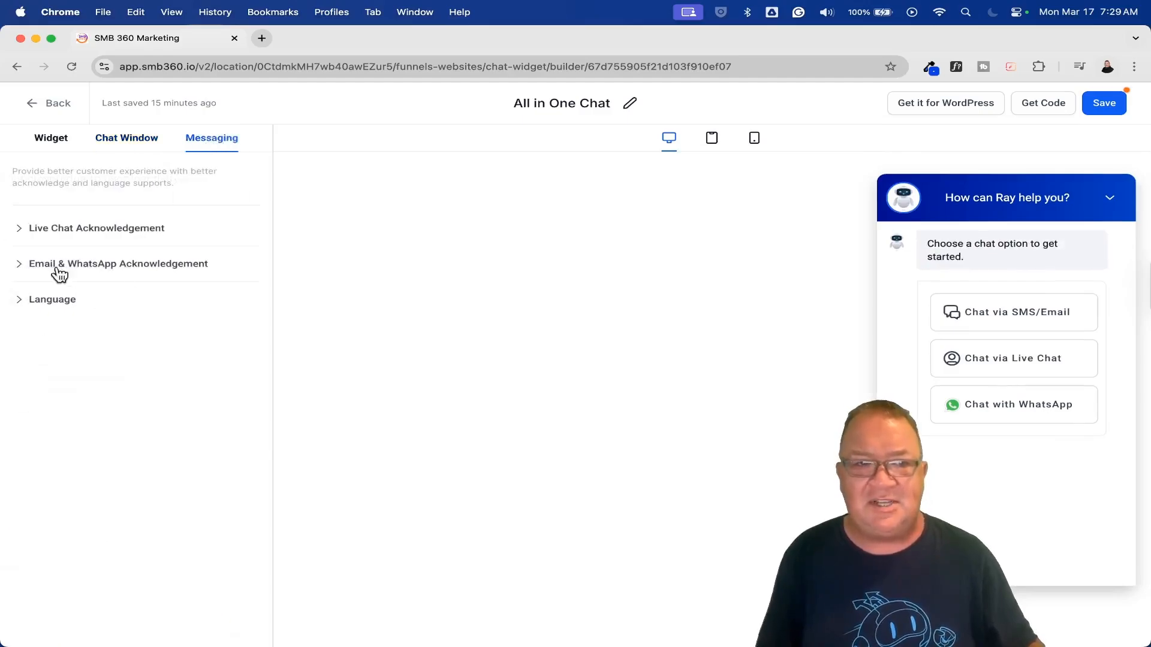
{"action": "left_click", "coordinate": [22, 229]}
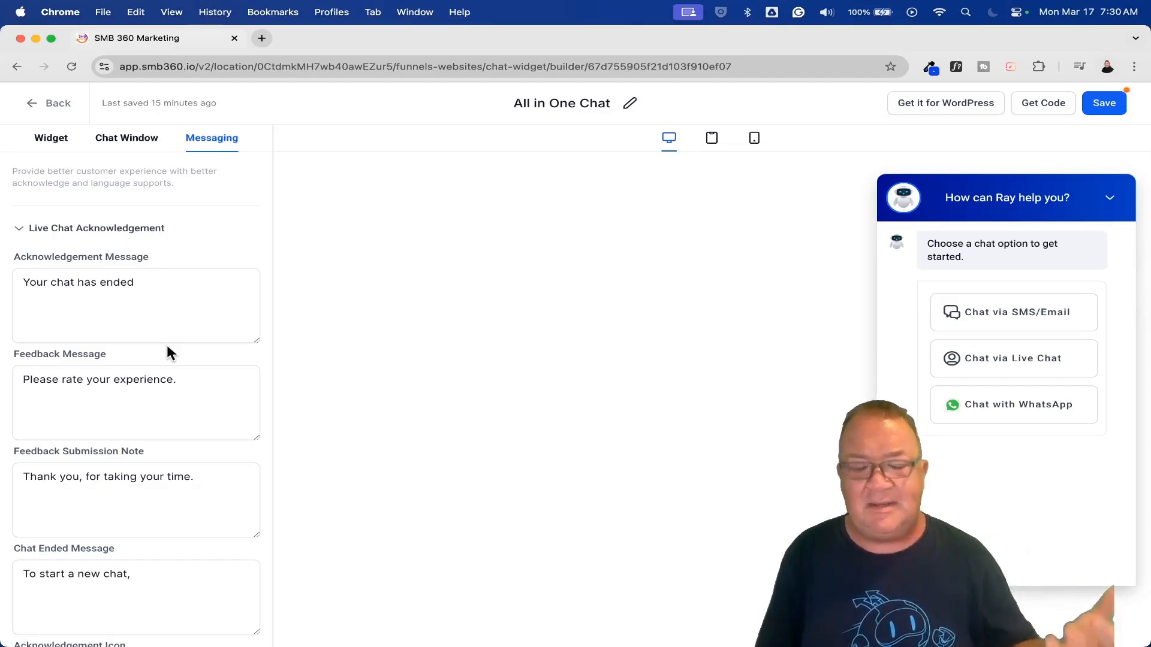
{"action": "scroll", "coordinate": [168, 348], "scroll_direction": "down", "scroll_amount": 3}
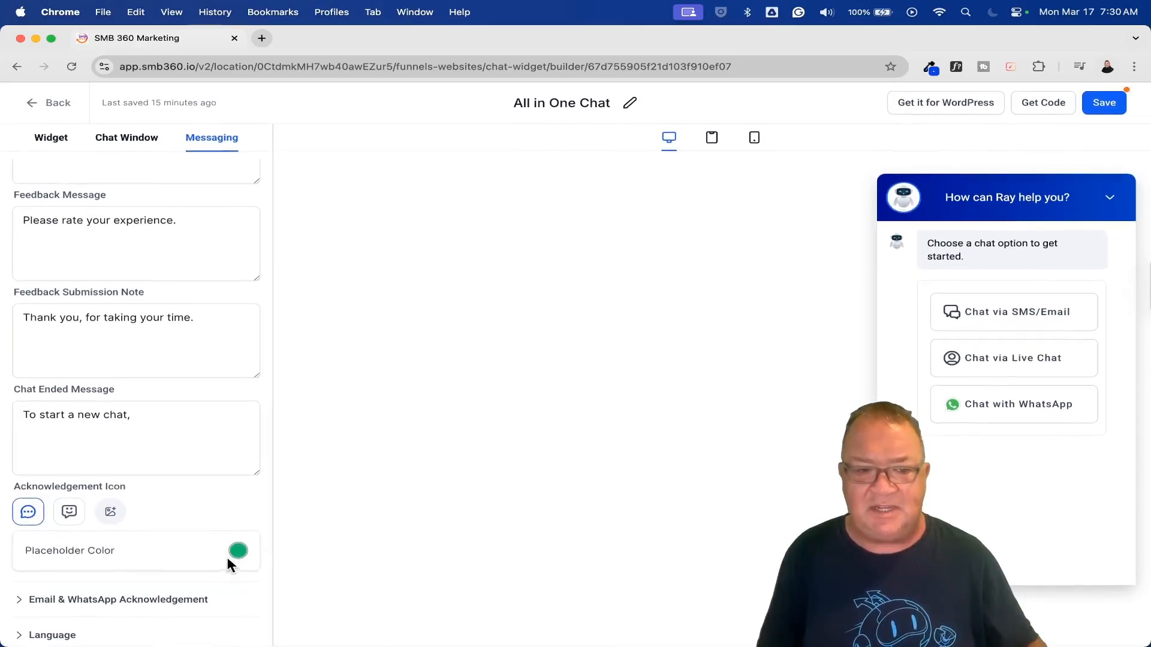
{"action": "left_click", "coordinate": [20, 601]}
{"action": "scroll", "coordinate": [201, 567], "scroll_direction": "down", "scroll_amount": 6}
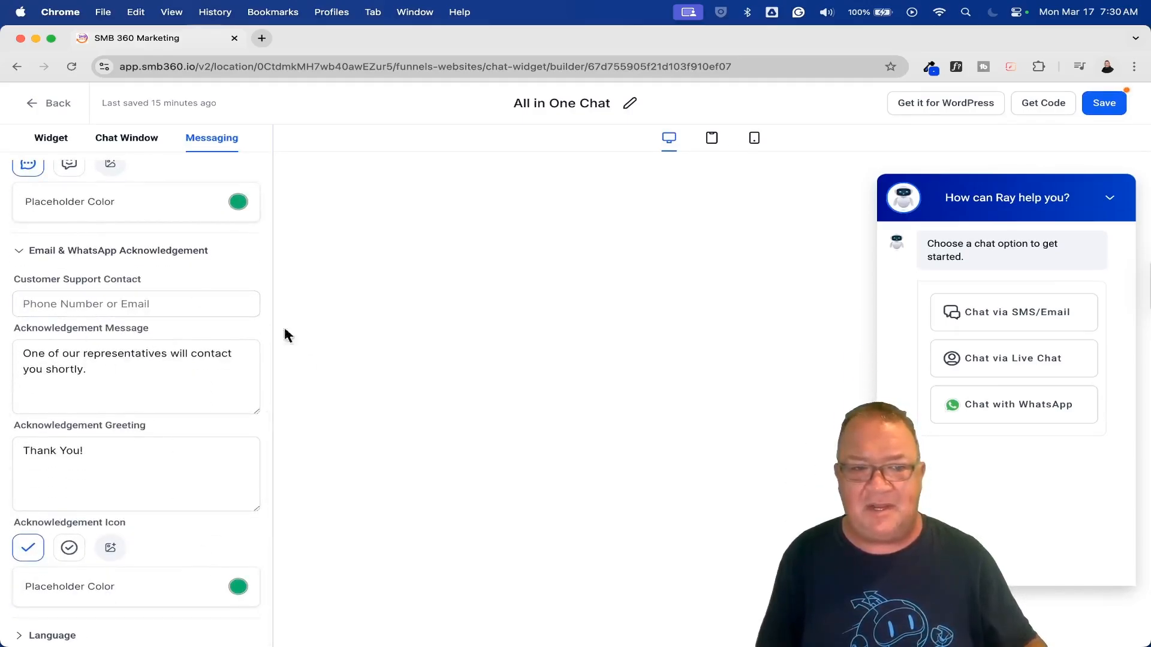
{"action": "left_click", "coordinate": [201, 371]}
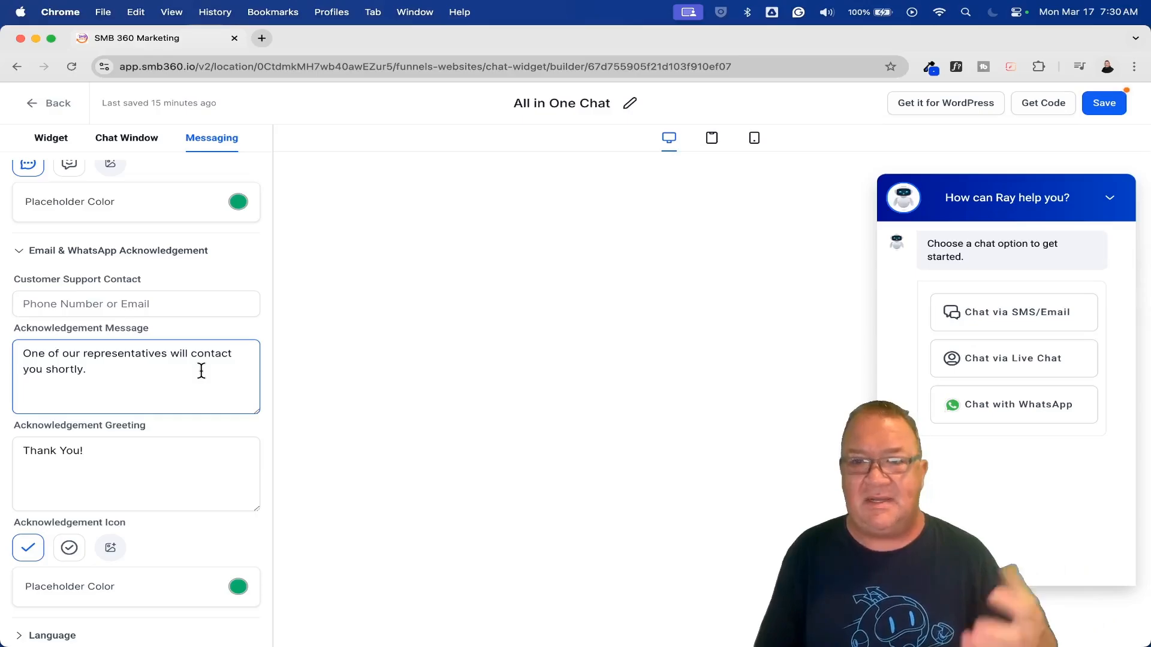
Save the All in One Chat widget and return to the list of chat widgets.
{"action": "left_click", "coordinate": [1105, 105]}
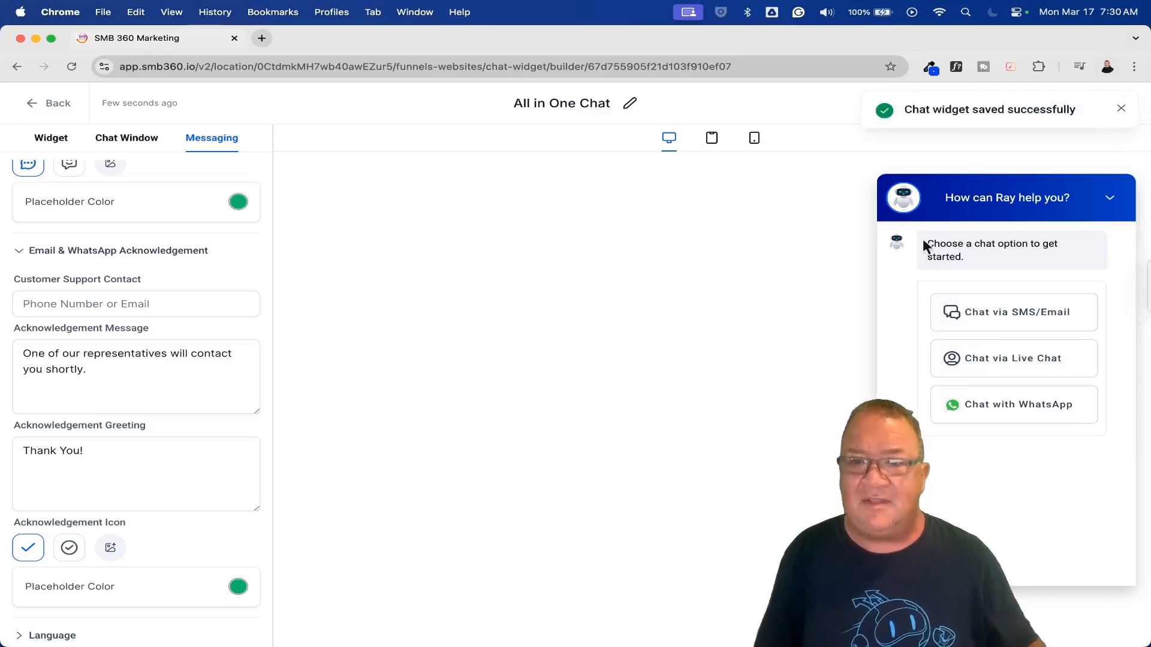
{"action": "left_click", "coordinate": [31, 104]}
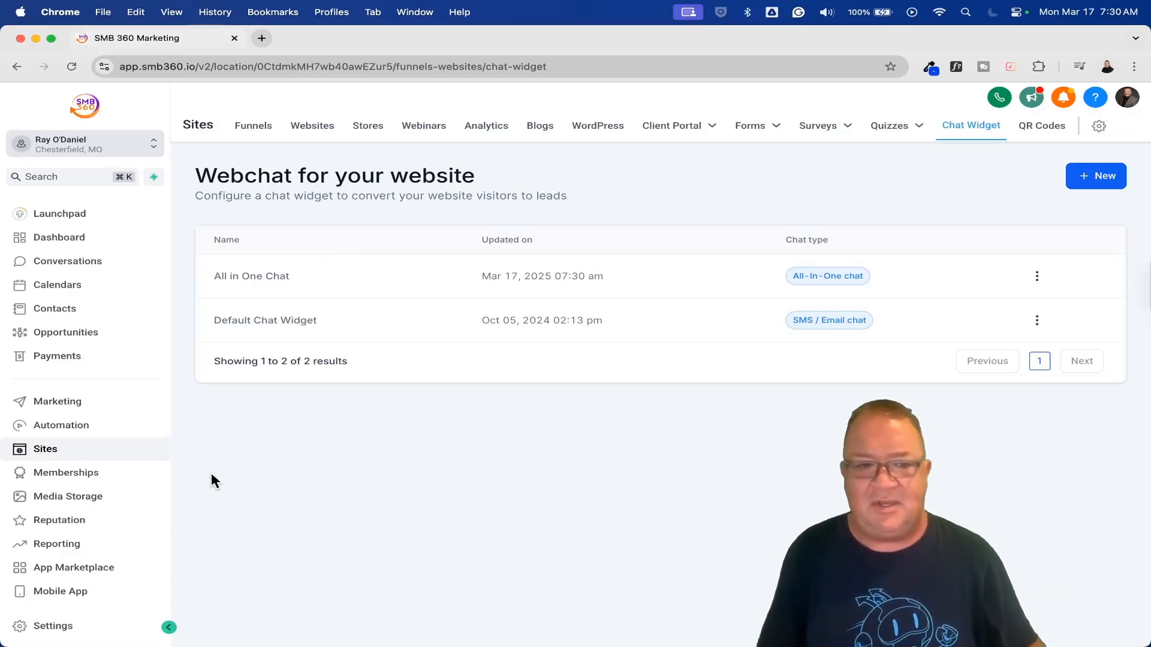
Go to the account's Conversation AI settings and open the Appointment Booking Bot.
{"action": "left_click", "coordinate": [53, 627]}
{"action": "left_click", "coordinate": [99, 481]}
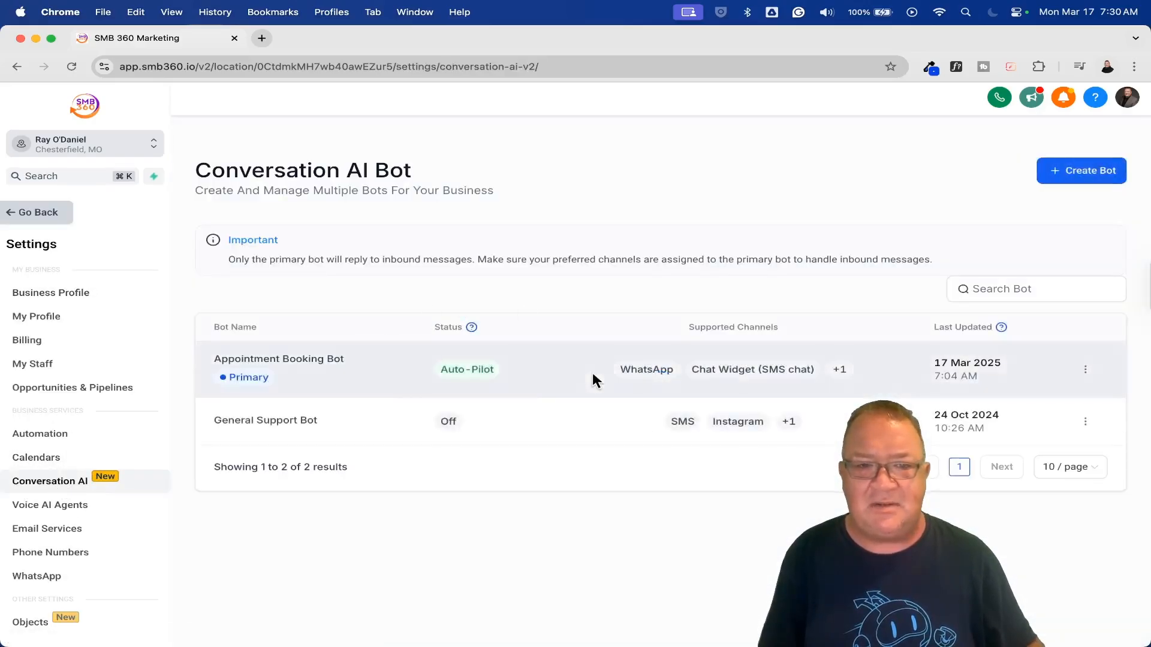
{"action": "left_click", "coordinate": [293, 362]}
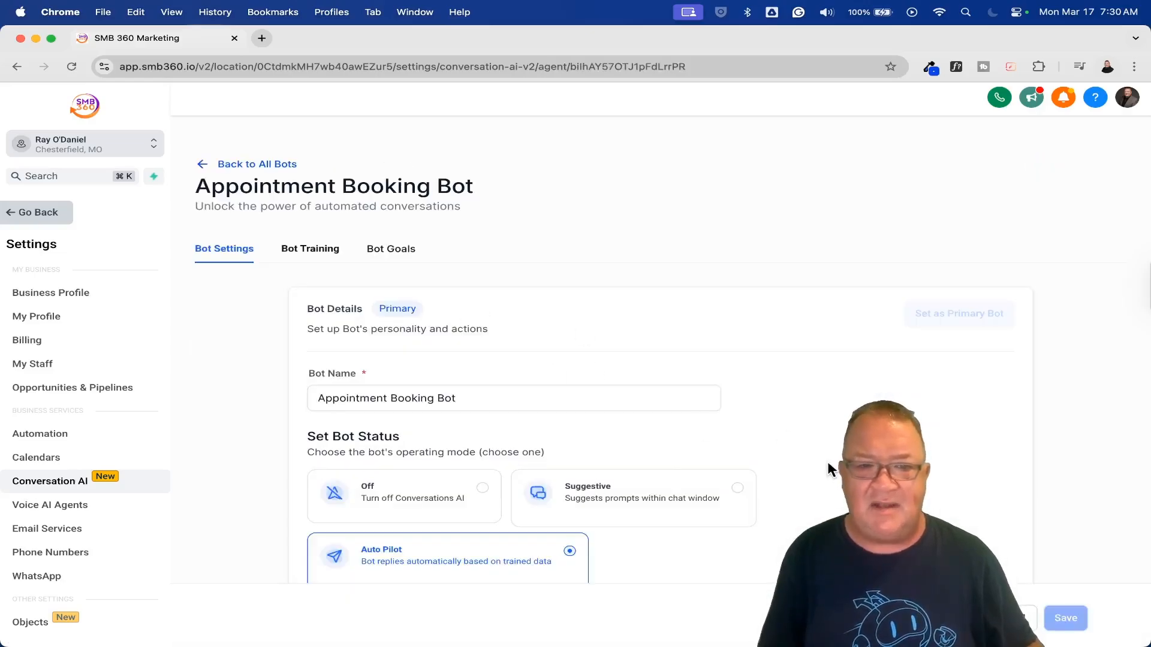
Examine the bot's status and supported communication channels, including the channel options available, and return to the start of its settings.
{"action": "scroll", "coordinate": [827, 468], "scroll_direction": "down", "scroll_amount": 5}
{"action": "scroll", "coordinate": [839, 405], "scroll_direction": "down", "scroll_amount": 7}
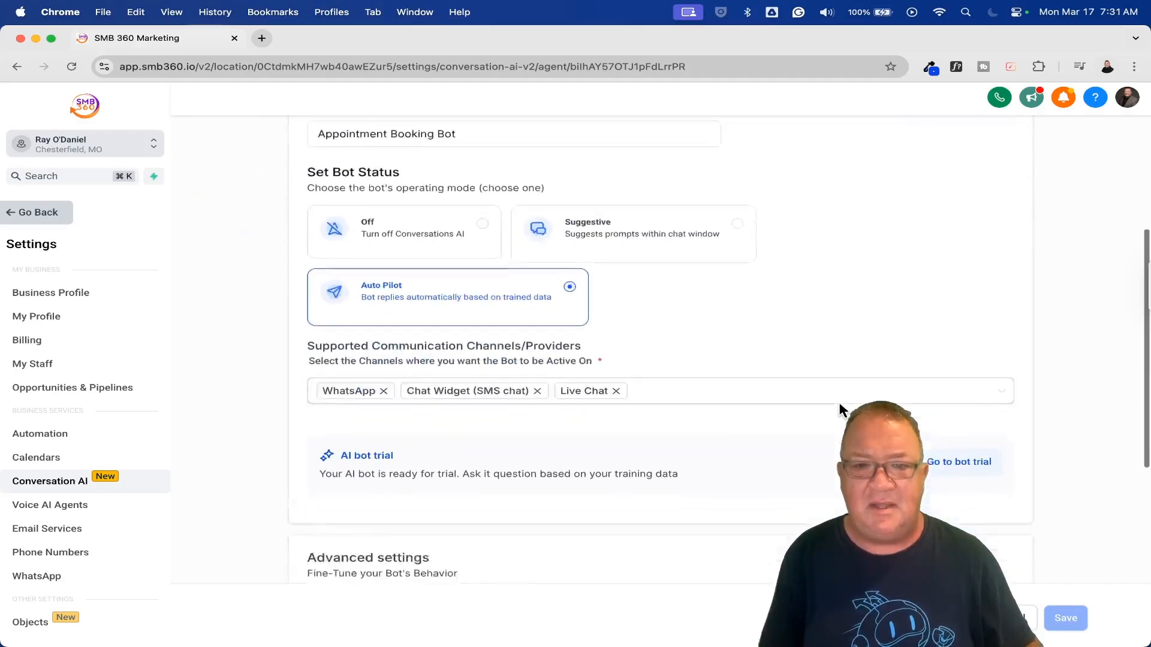
{"action": "left_click", "coordinate": [998, 180]}
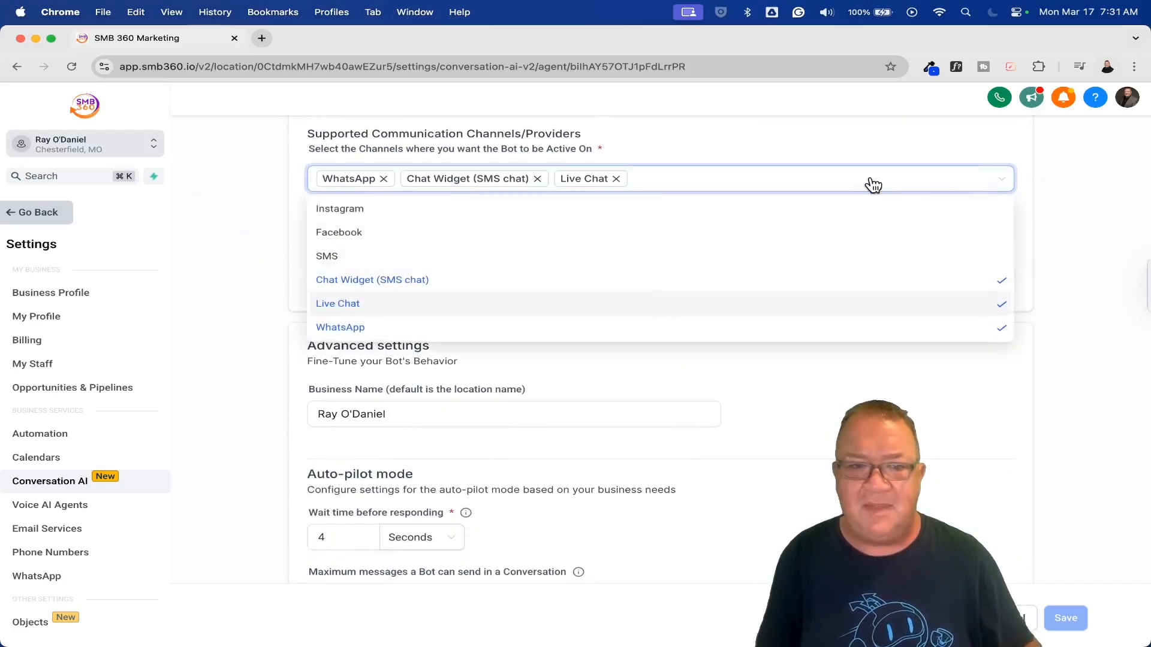
{"action": "scroll", "coordinate": [569, 274], "scroll_direction": "up", "scroll_amount": 5}
{"action": "scroll", "coordinate": [570, 275], "scroll_direction": "down", "scroll_amount": 3}
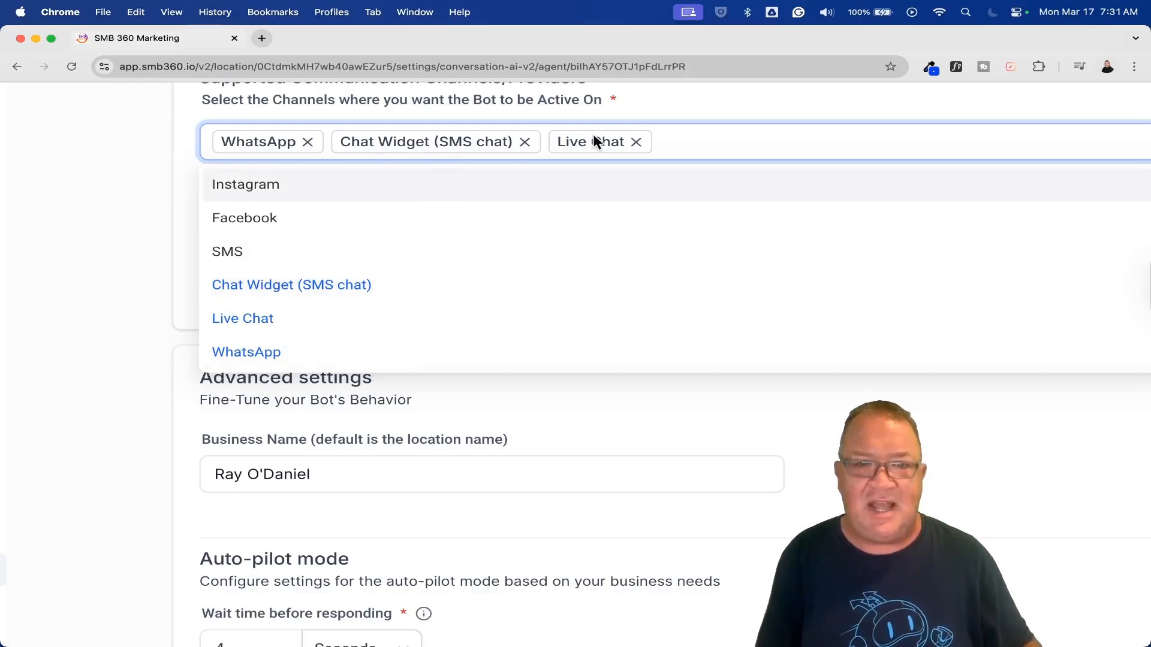
{"action": "left_click", "coordinate": [751, 420]}
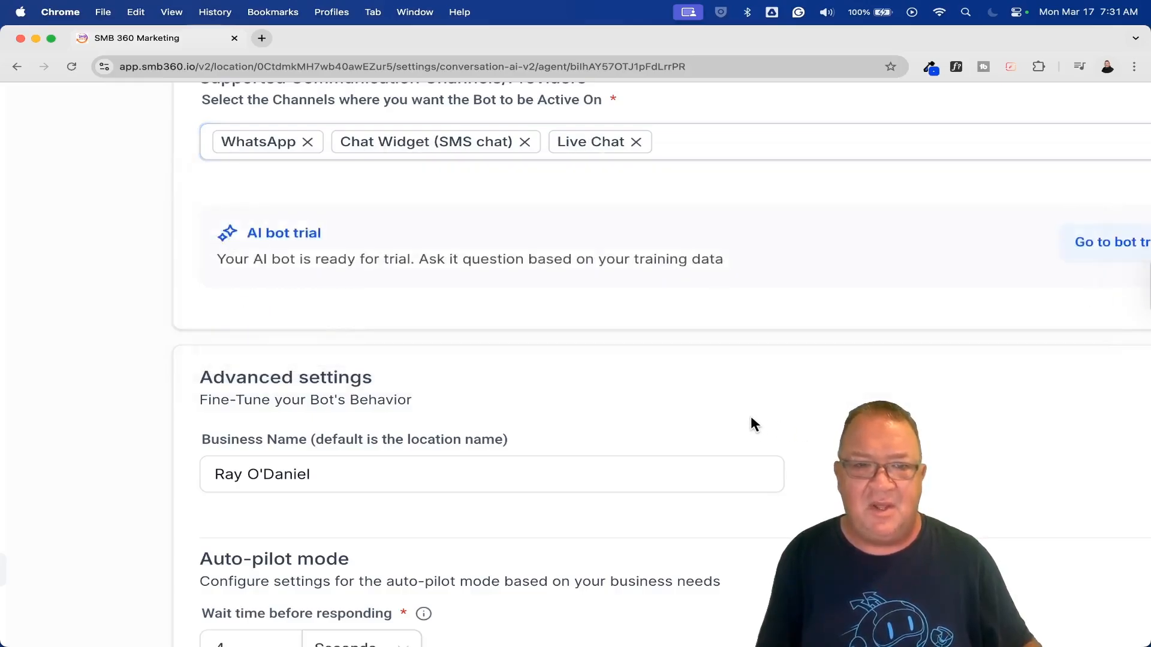
{"action": "scroll", "coordinate": [751, 420], "scroll_direction": "down", "scroll_amount": 3}
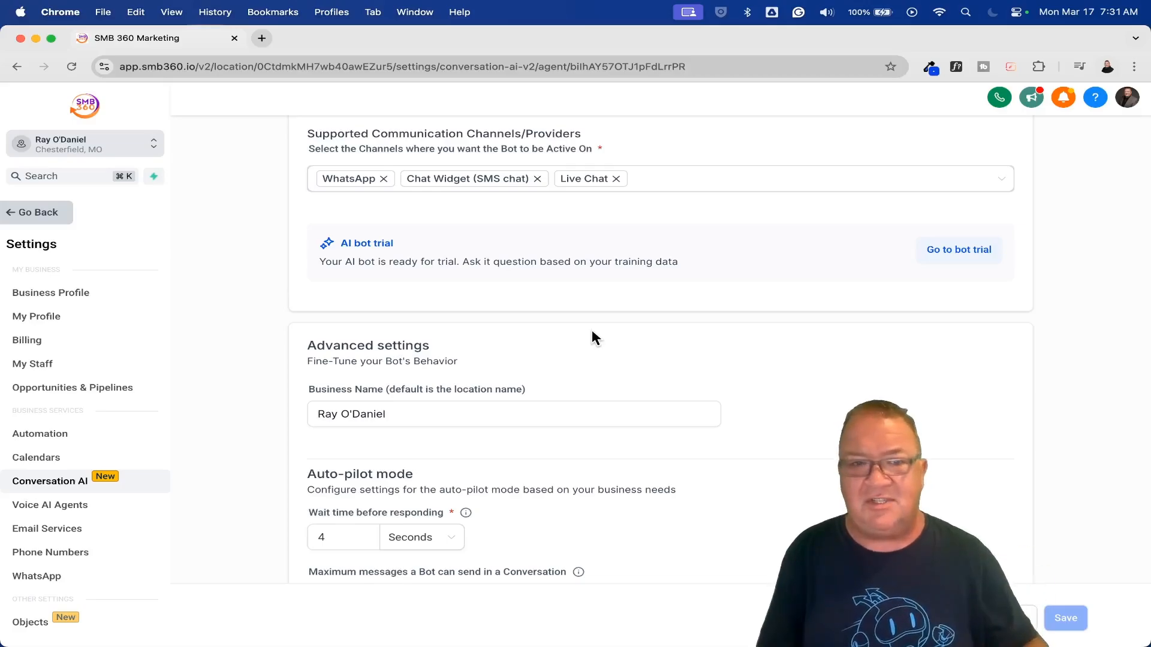
{"action": "scroll", "coordinate": [681, 392], "scroll_direction": "up", "scroll_amount": 3}
{"action": "scroll", "coordinate": [678, 386], "scroll_direction": "up", "scroll_amount": 4}
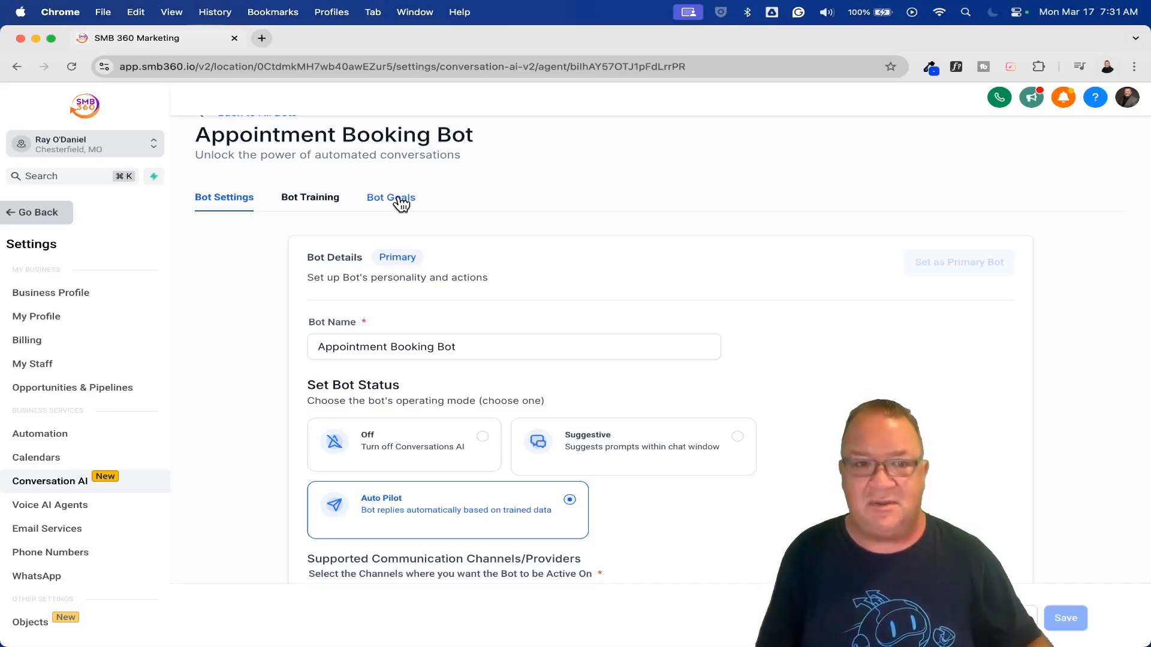
Open a new incognito window and load the FREE GoHighlevel Snapshots website.
{"action": "left_click", "coordinate": [103, 12]}
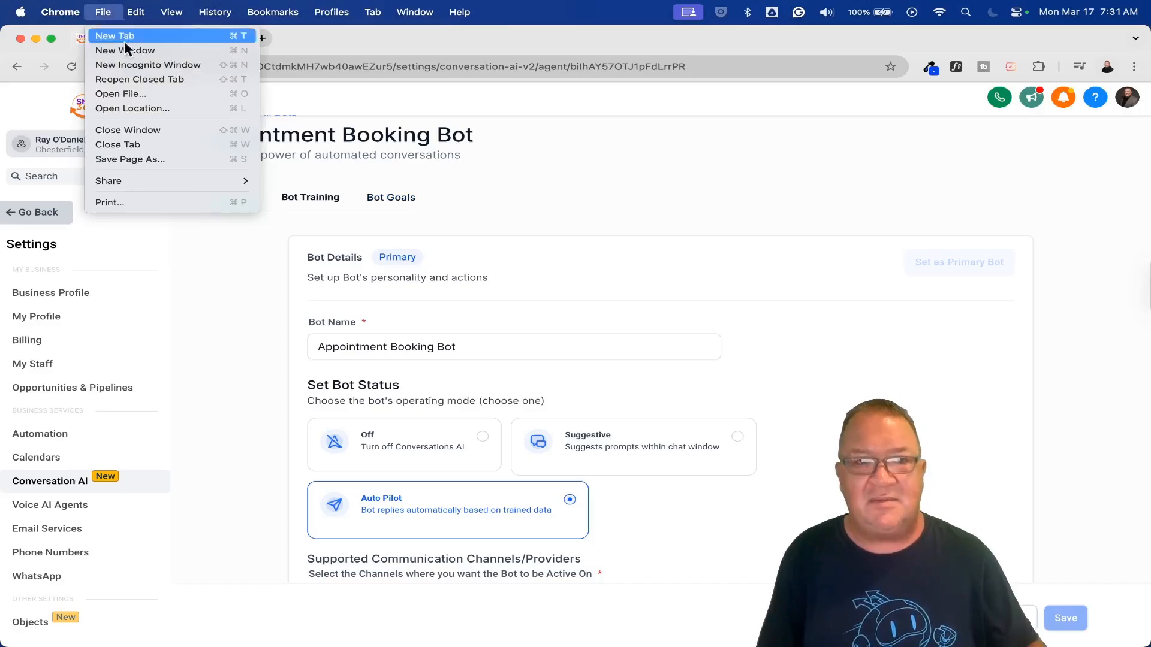
{"action": "left_click", "coordinate": [135, 65]}
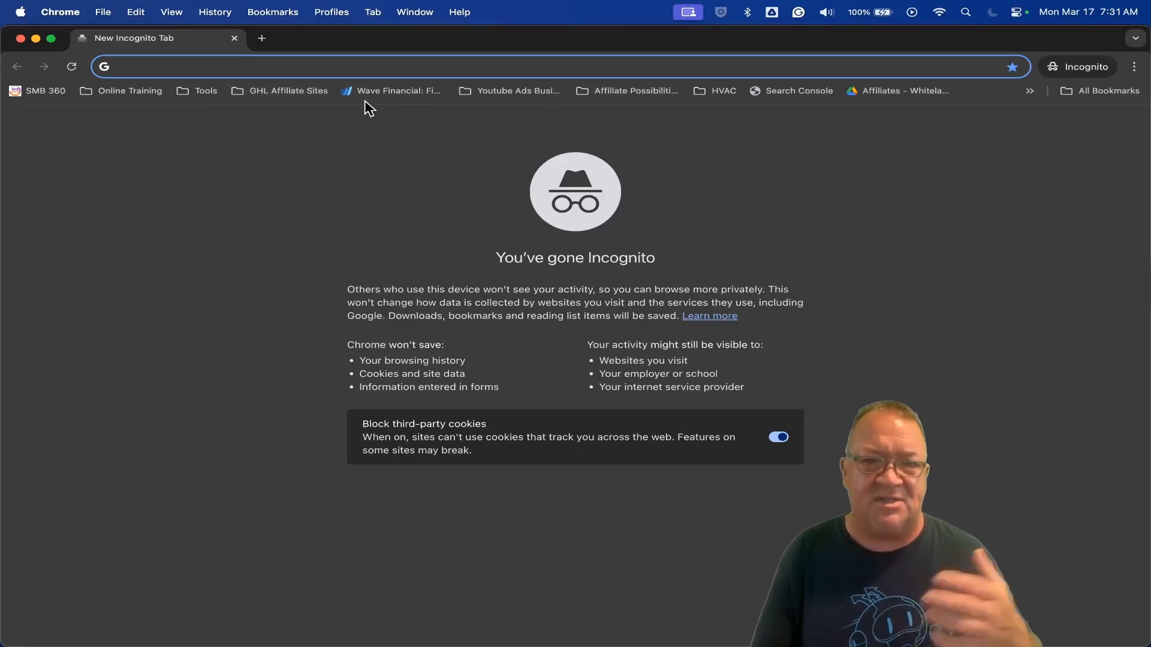
{"action": "type", "text": "snapsho"}
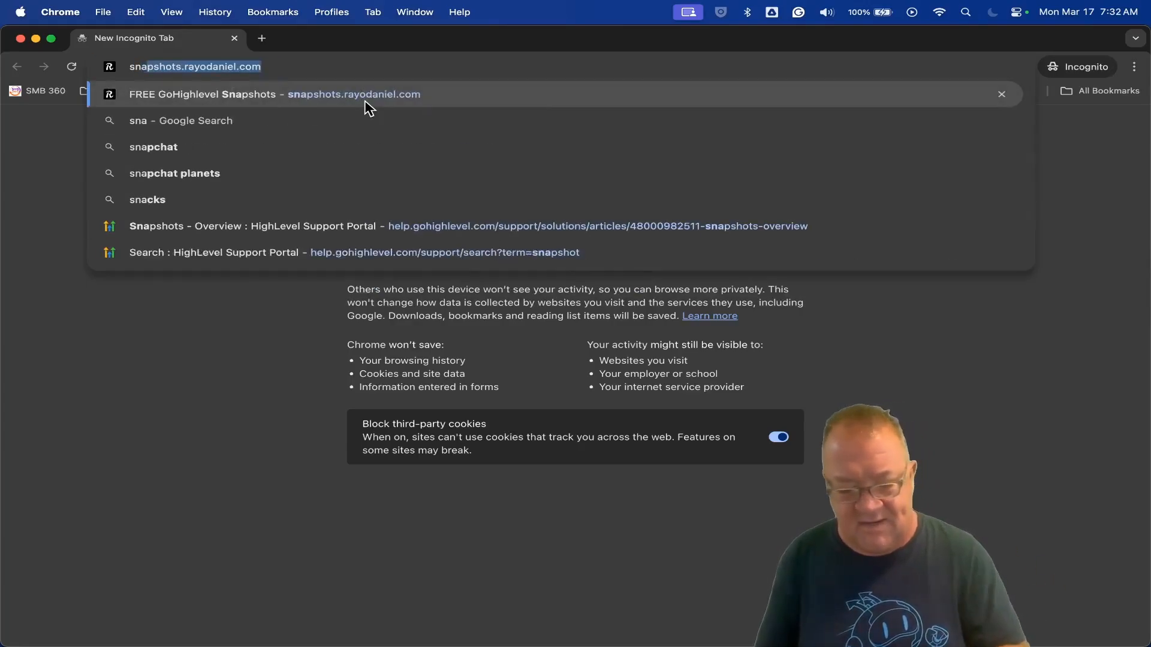
{"action": "type", "text": "t"}
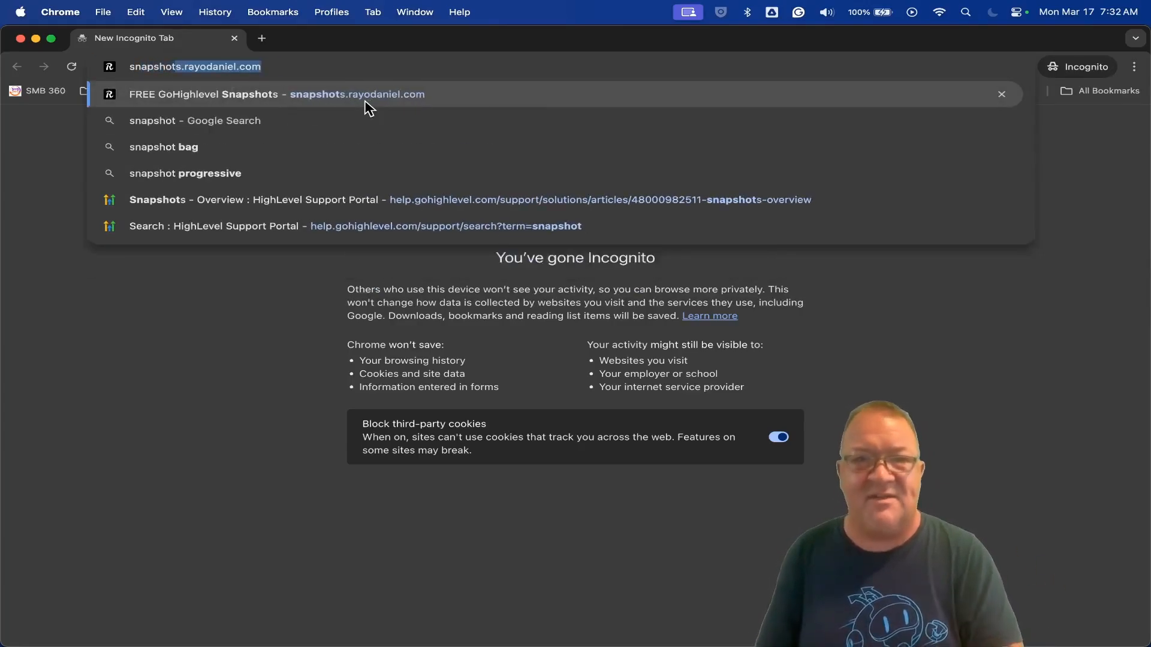
{"action": "key", "text": "Return"}
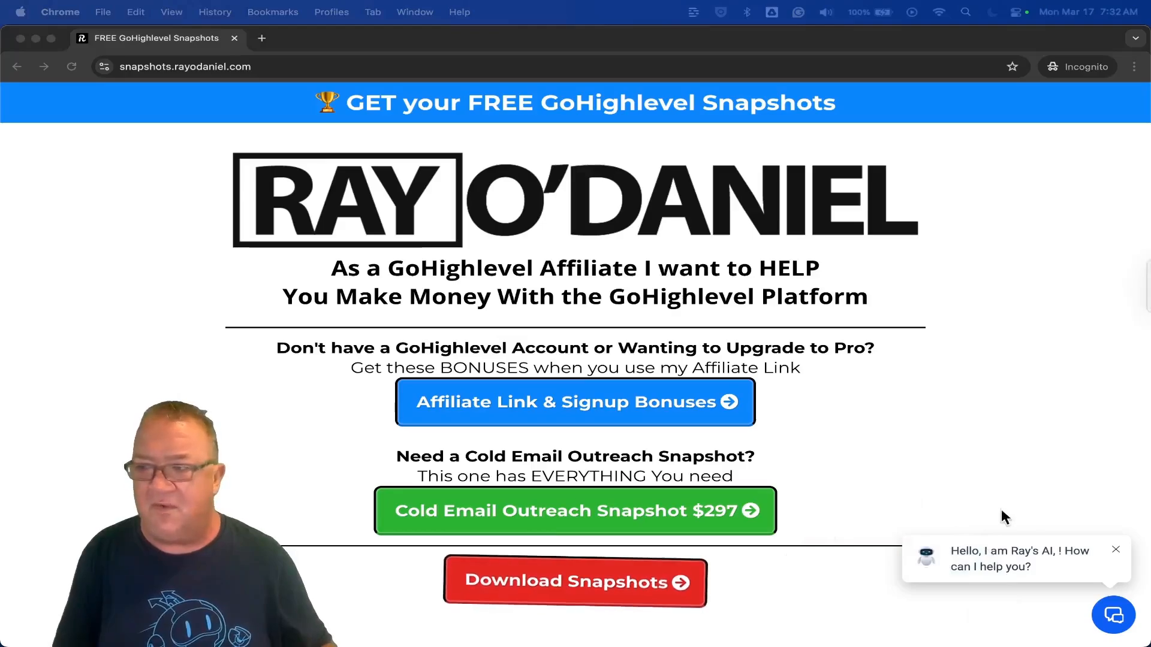
Open the chat widget on the live snapshots page and view the chat options it offers.
{"action": "left_click", "coordinate": [1005, 484]}
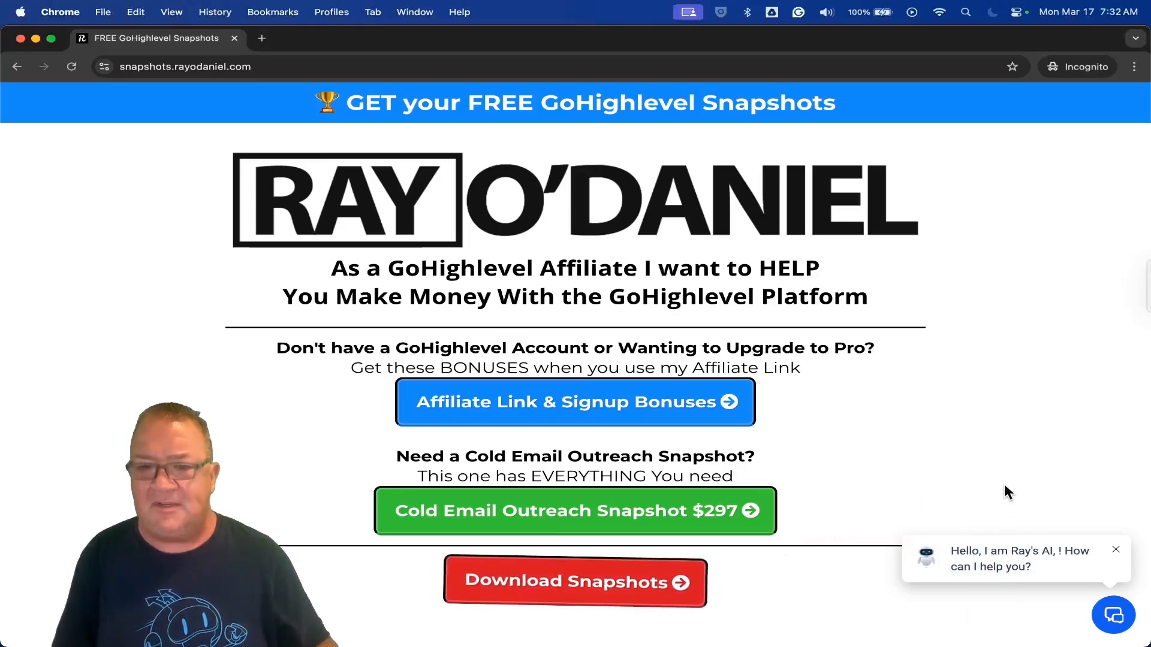
{"action": "scroll", "coordinate": [1004, 483], "scroll_direction": "up", "scroll_amount": 5}
{"action": "scroll", "coordinate": [1005, 484], "scroll_direction": "down", "scroll_amount": 6}
{"action": "scroll", "coordinate": [1038, 544], "scroll_direction": "right", "scroll_amount": 2}
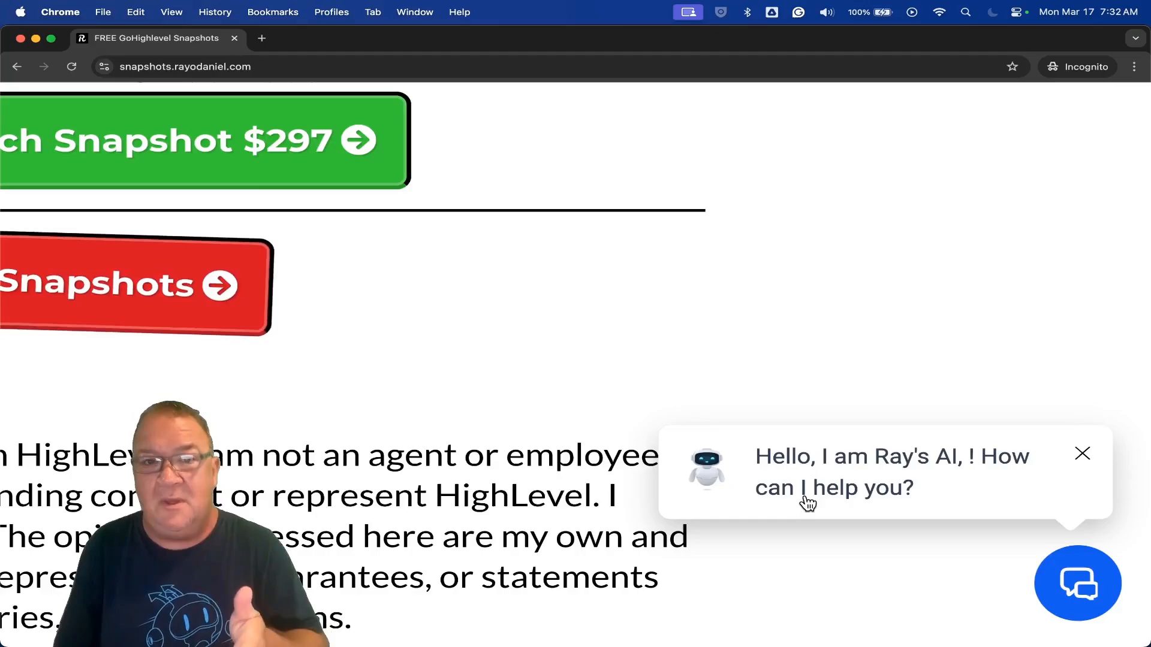
{"action": "left_click", "coordinate": [1087, 595]}
{"action": "key", "text": "super+0"}
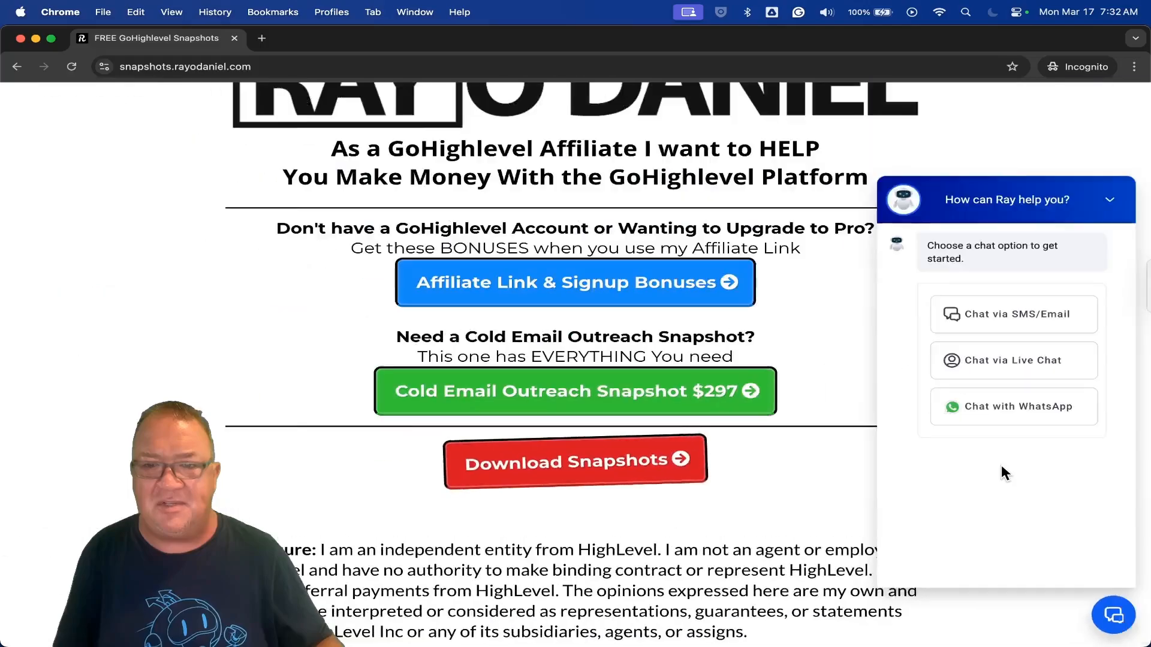
{"action": "scroll", "coordinate": [1001, 465], "scroll_direction": "up", "scroll_amount": 5}
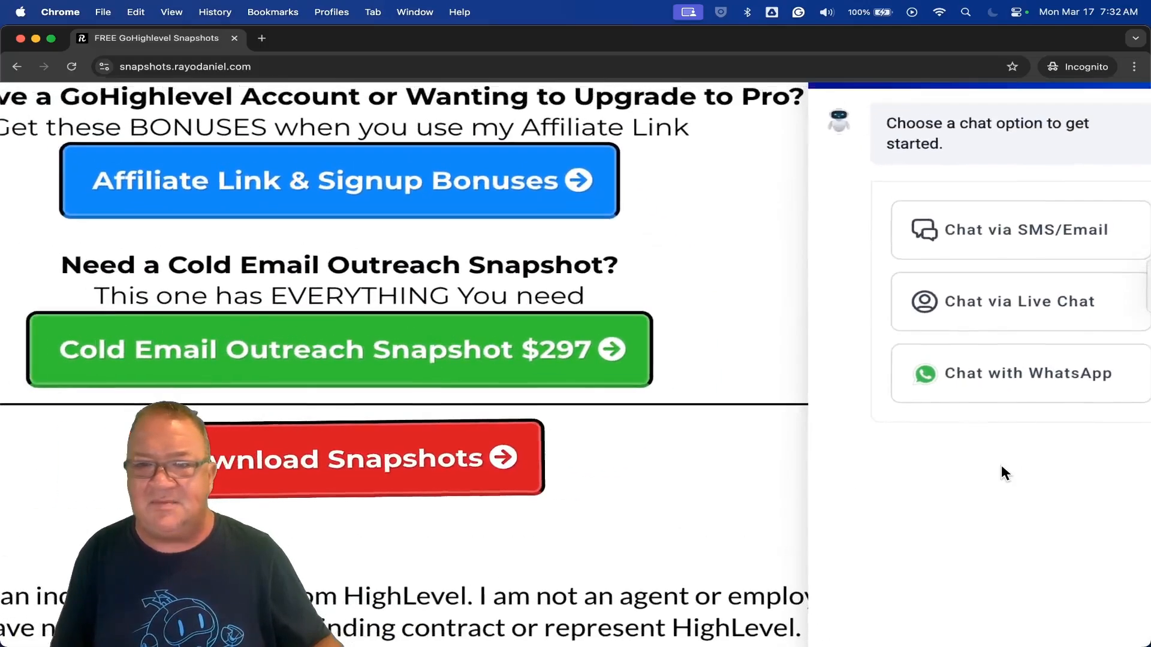
{"action": "scroll", "coordinate": [1001, 466], "scroll_direction": "right", "scroll_amount": 2}
{"action": "scroll", "coordinate": [1001, 465], "scroll_direction": "up", "scroll_amount": 2}
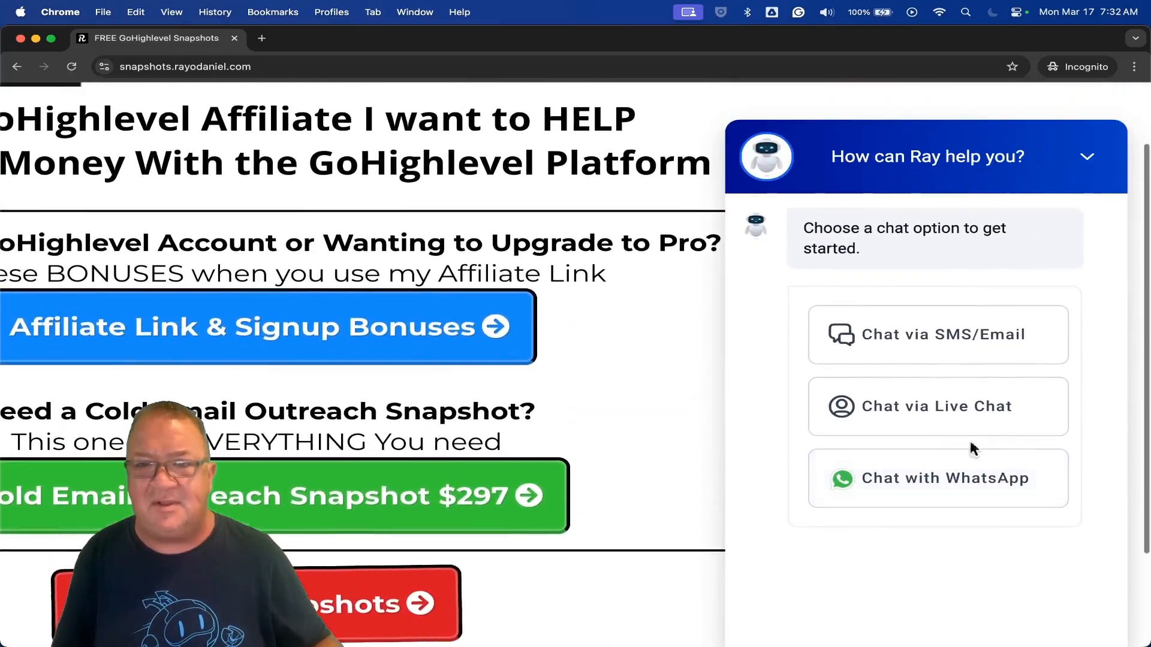
View the widget's SMS/Email contact form and its Live Chat conversation, returning to the chat options after each.
{"action": "left_click", "coordinate": [929, 337]}
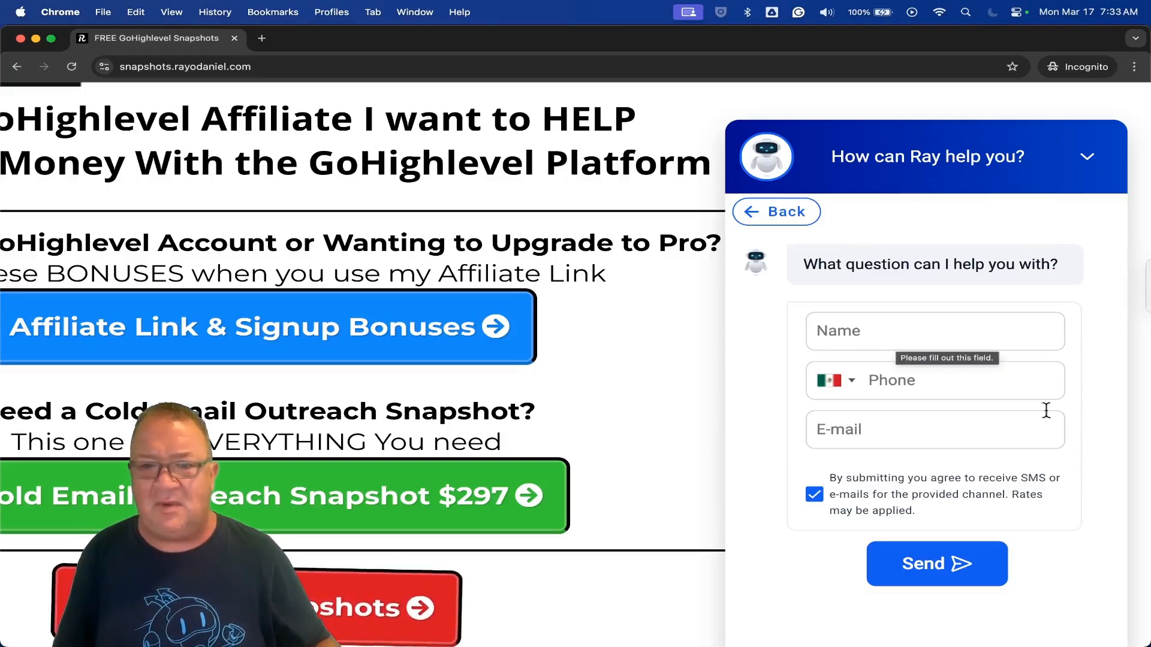
{"action": "left_click", "coordinate": [772, 216]}
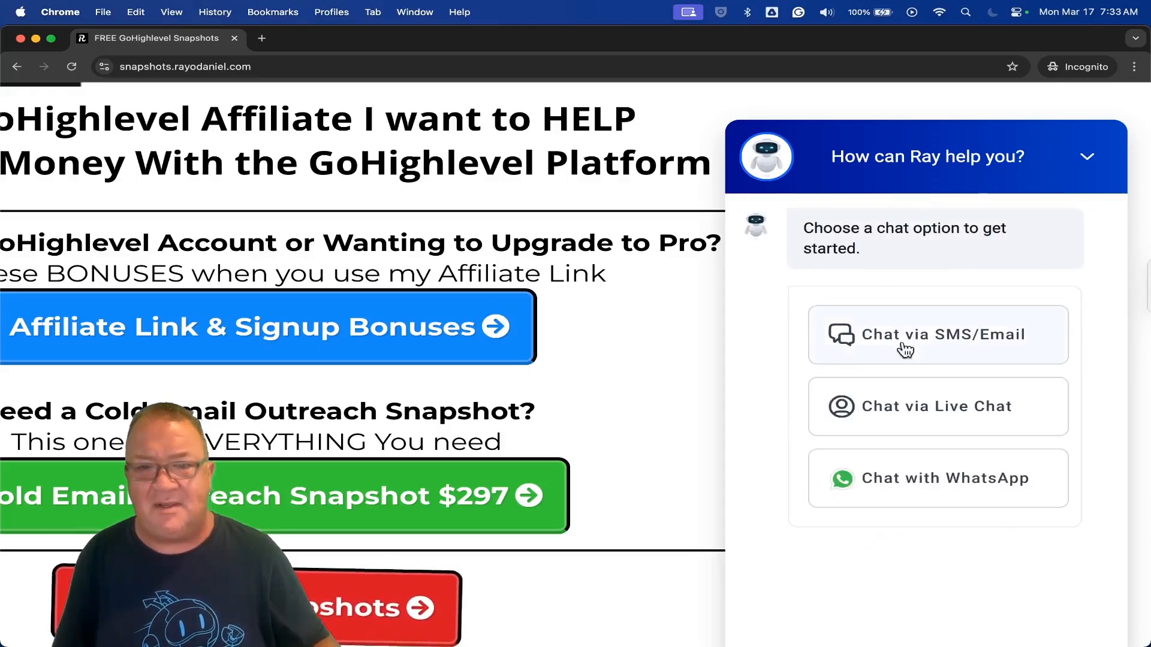
{"action": "left_click", "coordinate": [923, 411]}
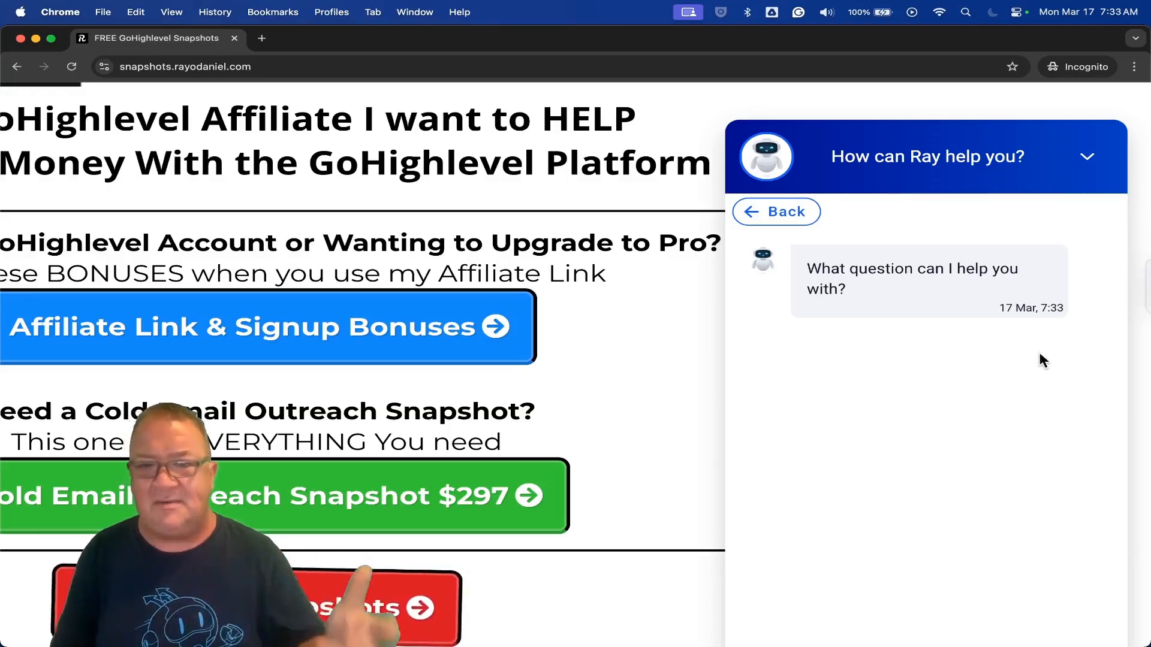
{"action": "left_click", "coordinate": [770, 219]}
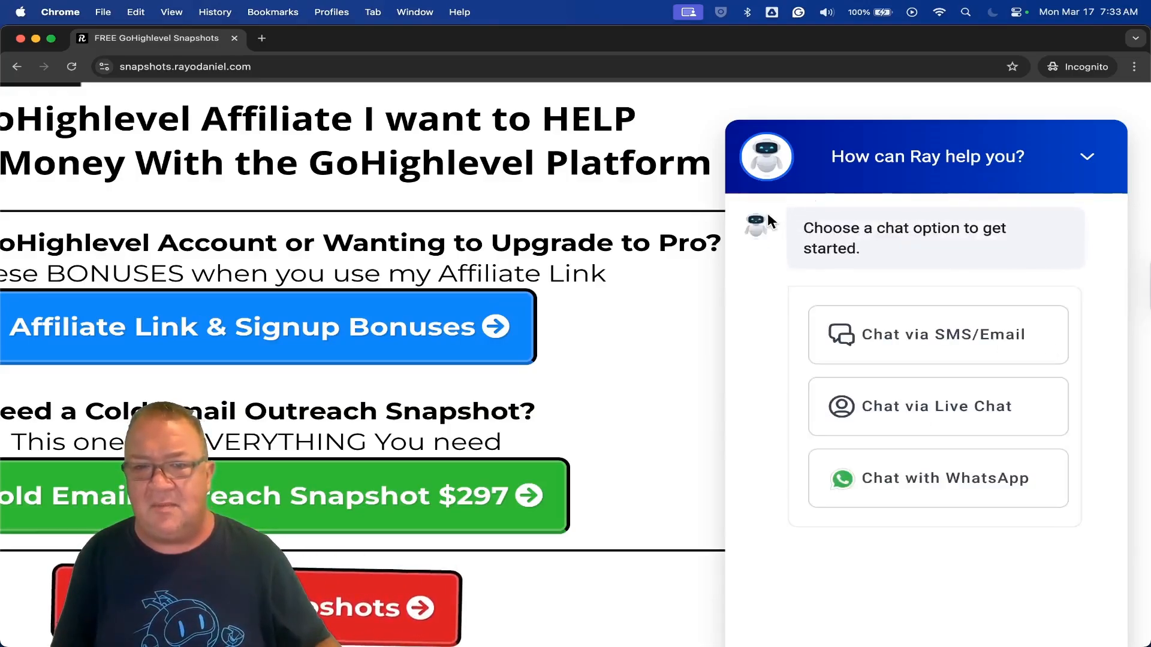
View the widget's WhatsApp contact form and return to the chat options.
{"action": "left_click", "coordinate": [923, 490]}
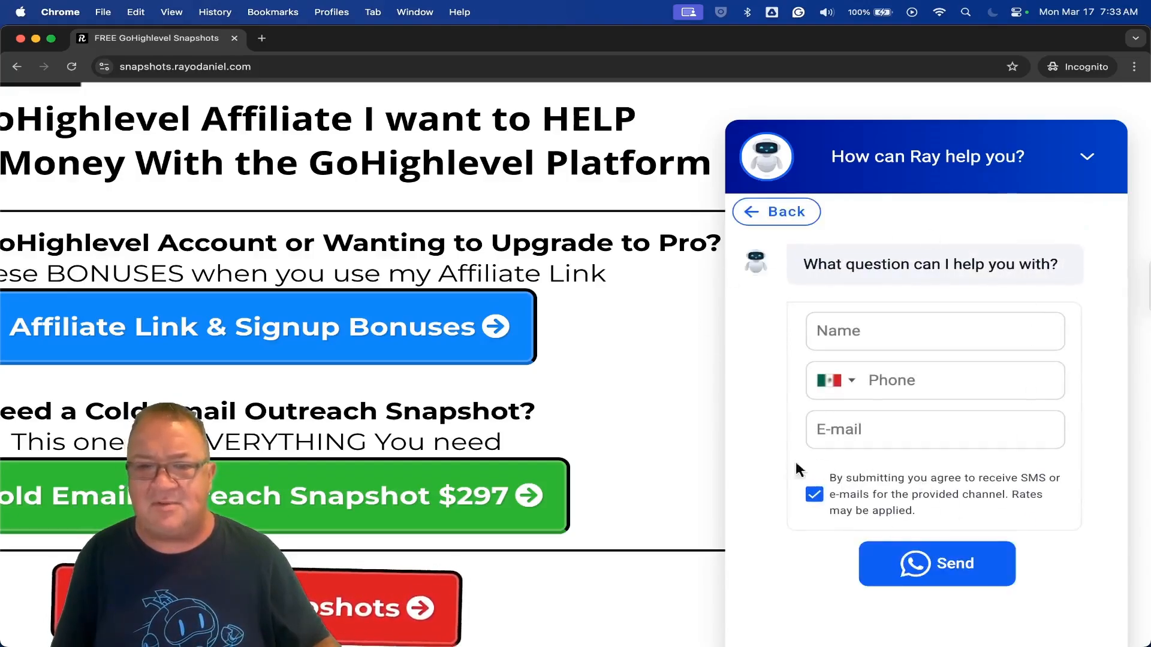
{"action": "scroll", "coordinate": [1049, 512], "scroll_direction": "down", "scroll_amount": 8}
{"action": "scroll", "coordinate": [1053, 530], "scroll_direction": "up", "scroll_amount": 5}
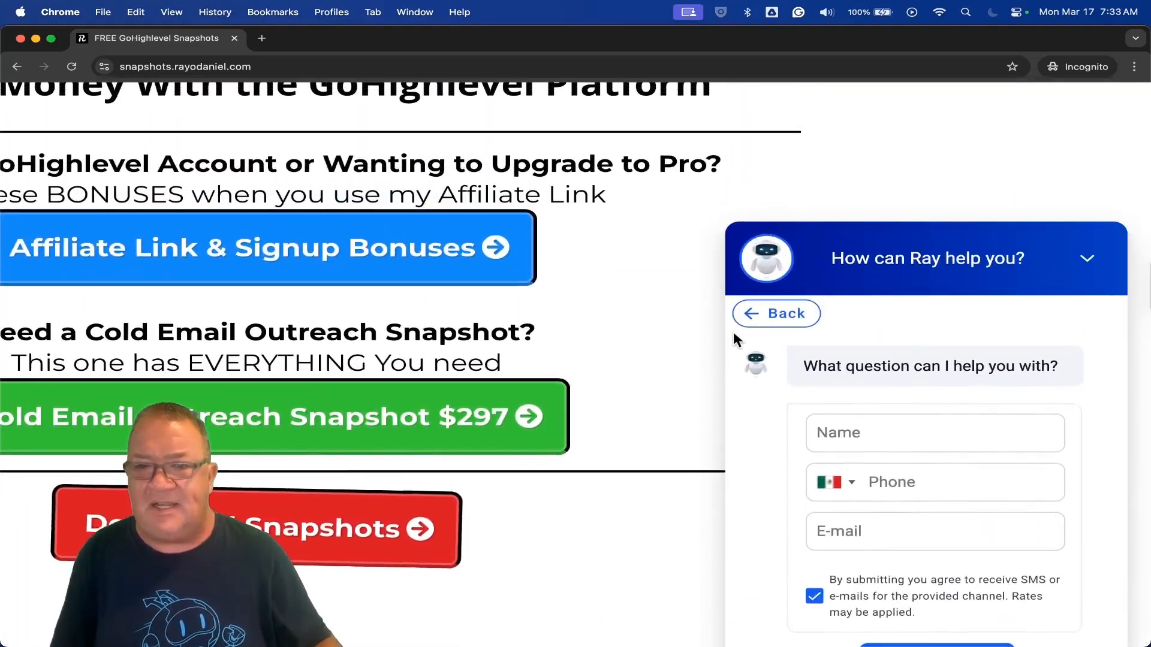
{"action": "left_click", "coordinate": [762, 318]}
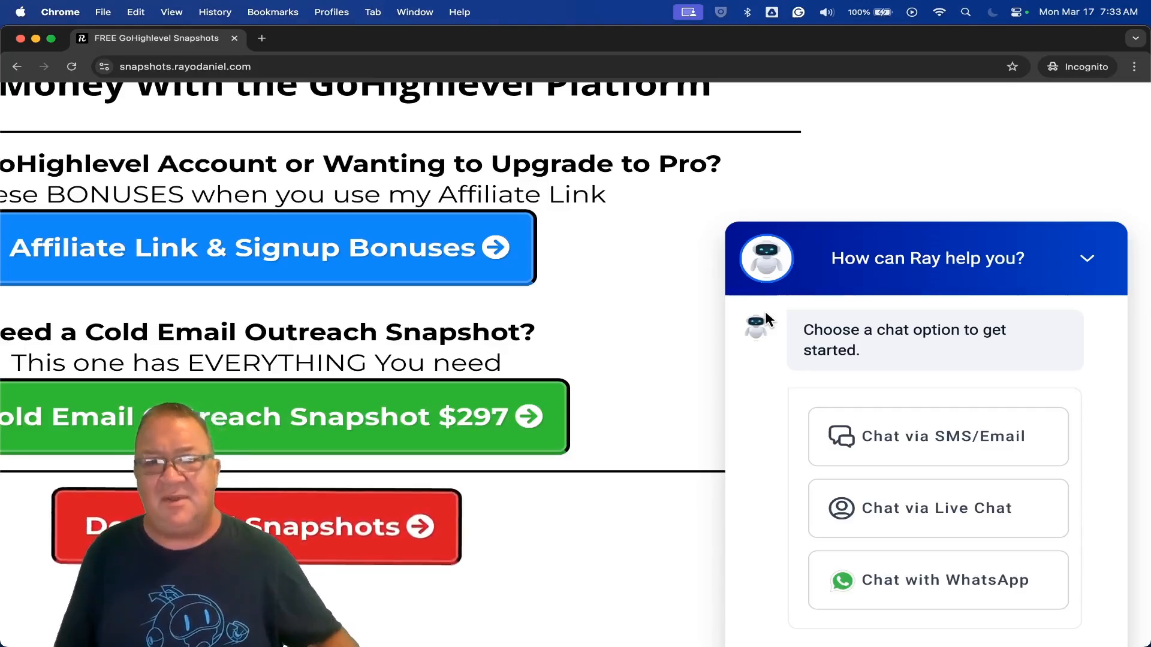
Close the incognito window and open the settings of the Highlevel Snapshot Funnel.
{"action": "left_click", "coordinate": [21, 39]}
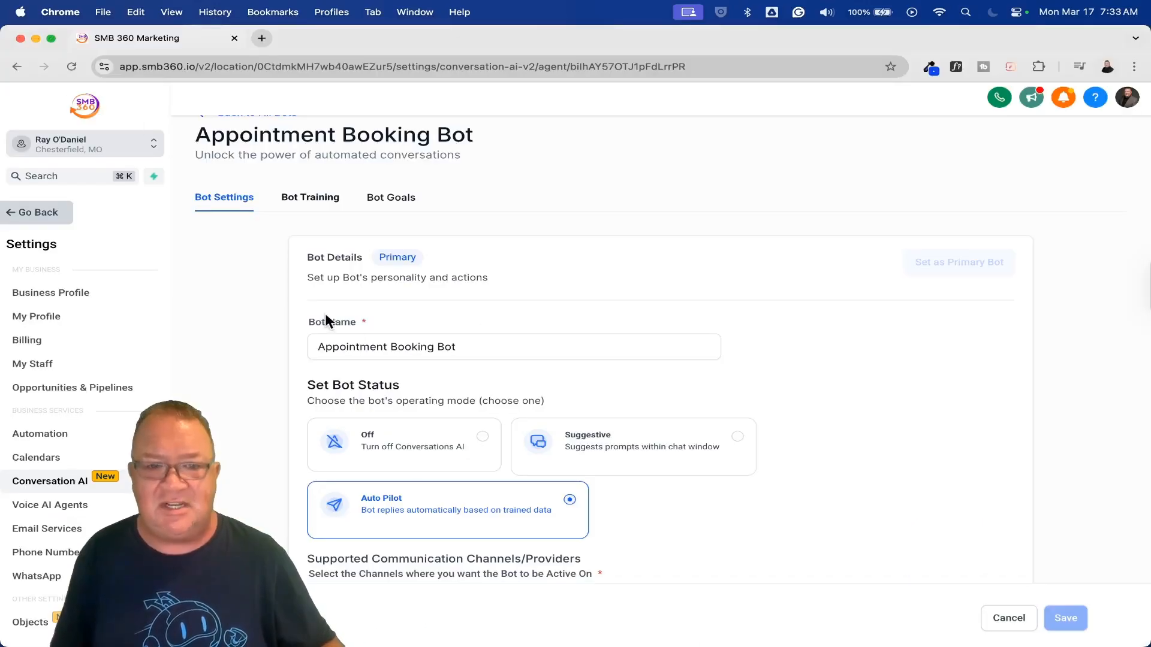
{"action": "left_click", "coordinate": [31, 215]}
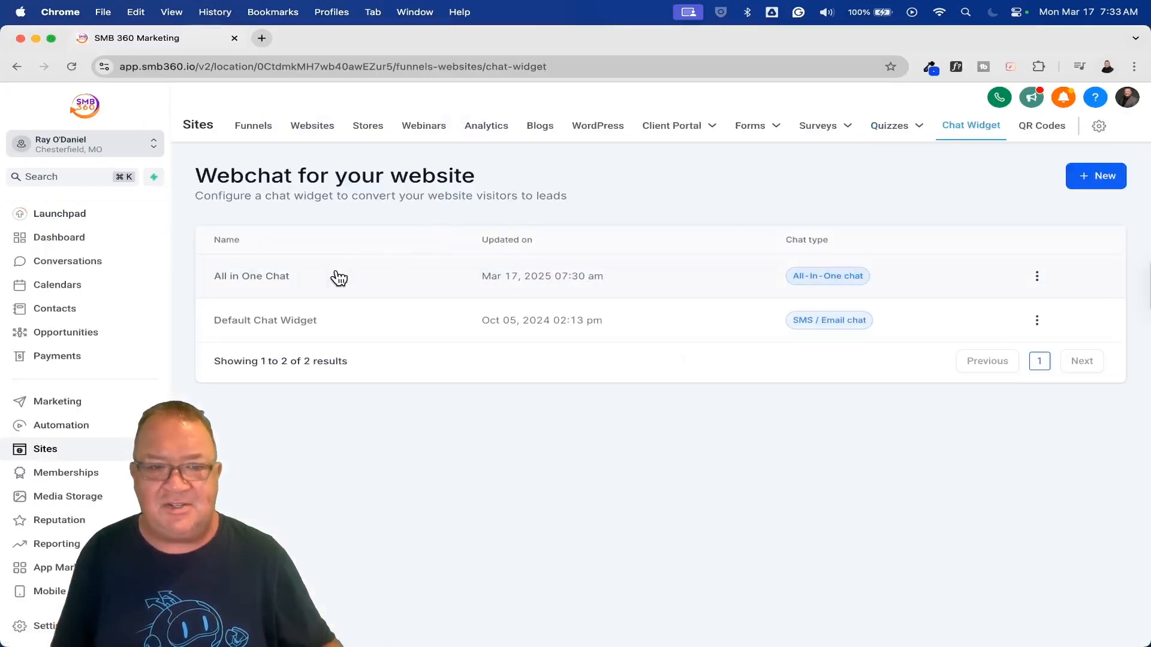
{"action": "left_click", "coordinate": [253, 127]}
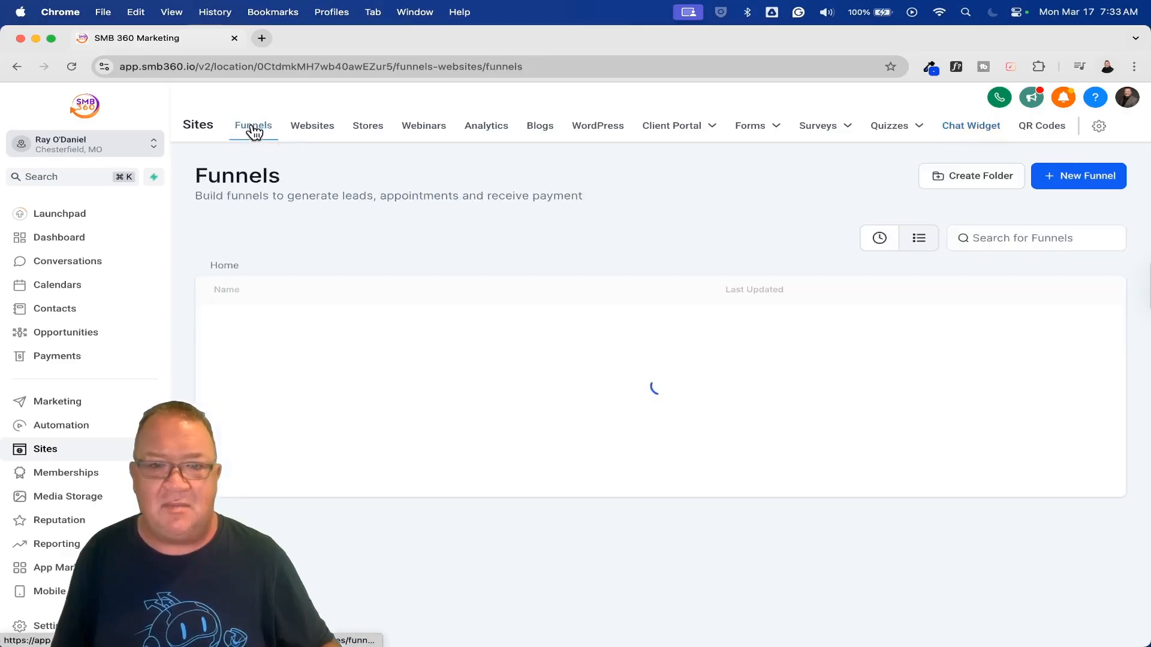
{"action": "left_click", "coordinate": [268, 328]}
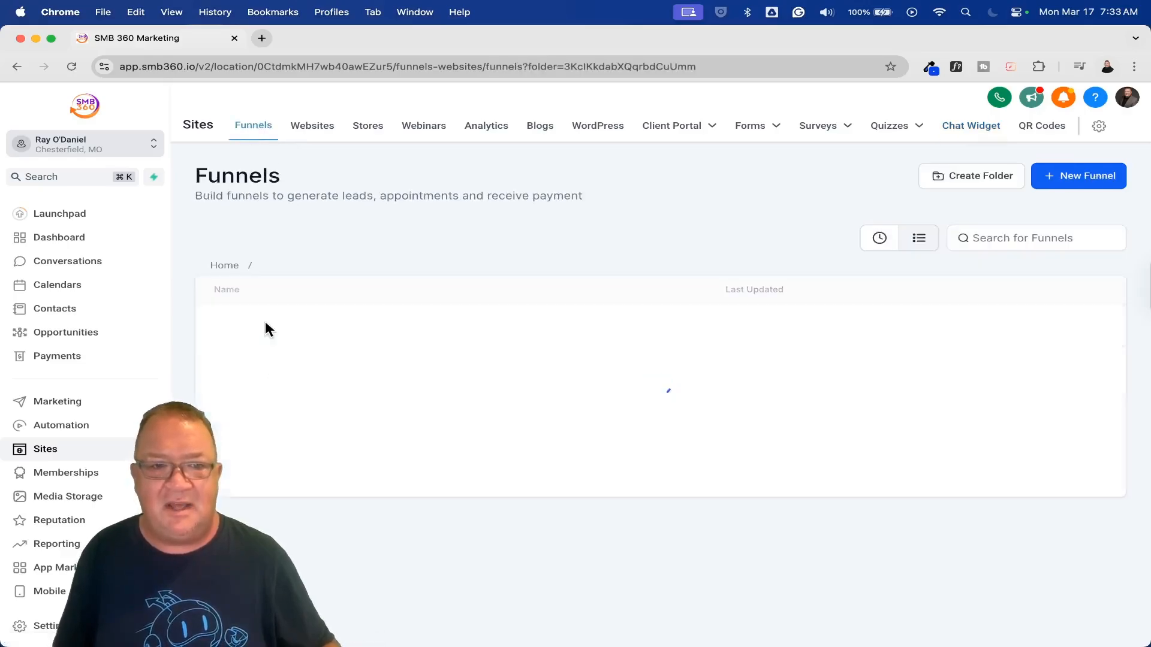
{"action": "left_click", "coordinate": [275, 420]}
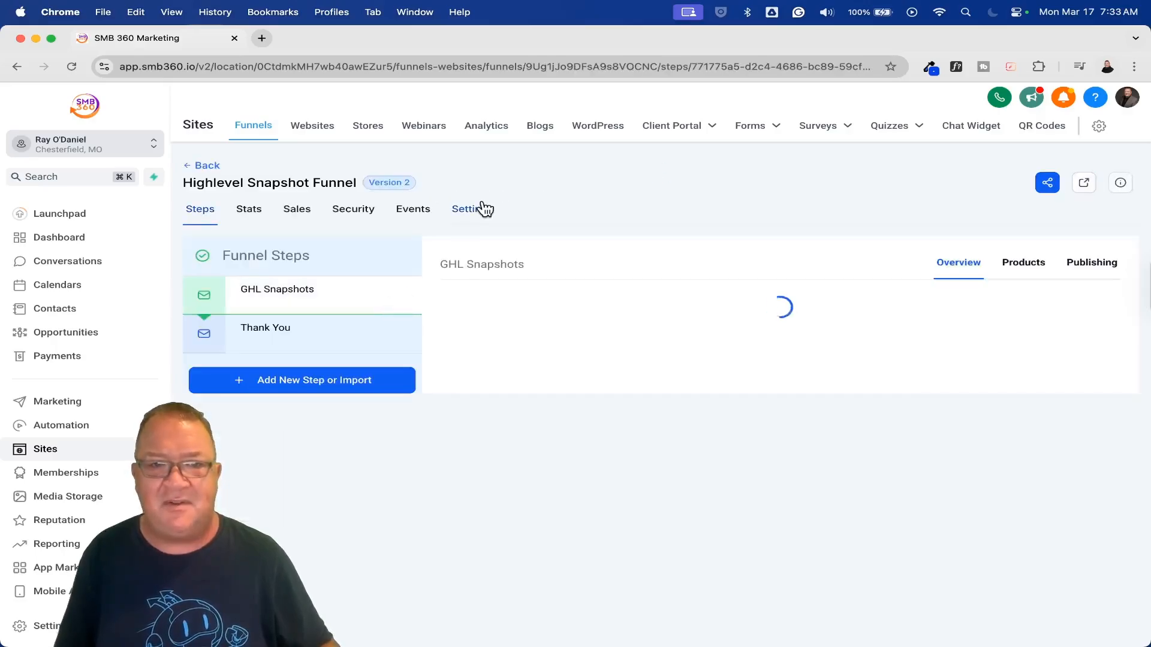
{"action": "left_click", "coordinate": [477, 210]}
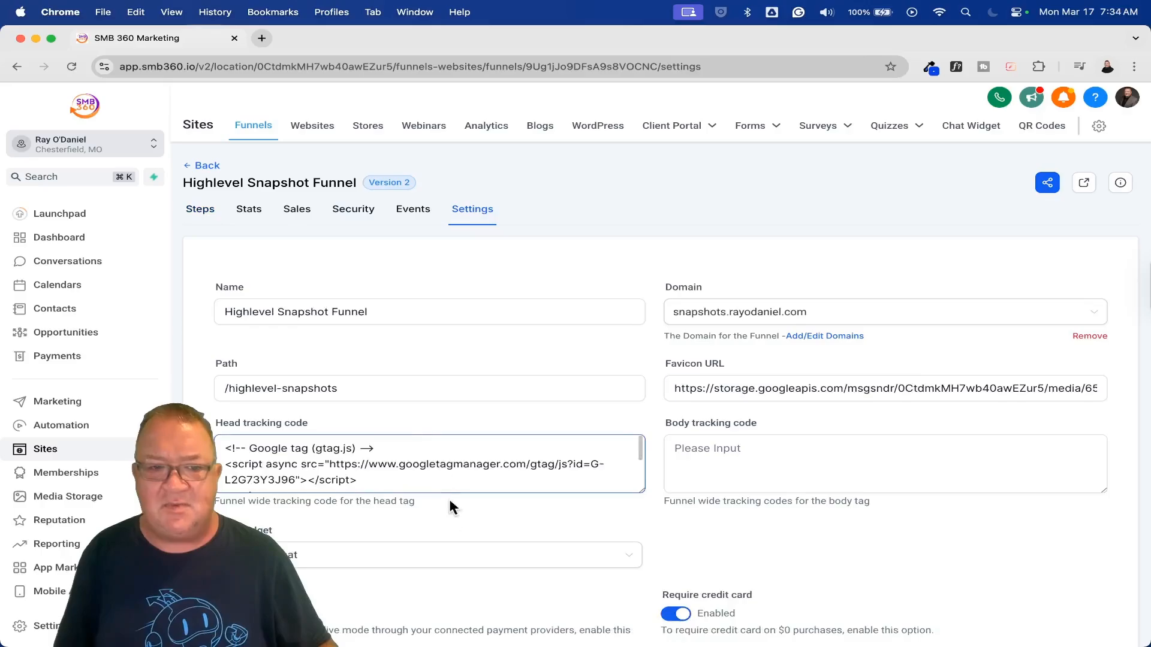
Review the chat widget choices in the funnel's settings, leaving the selection as is, and place the cursor in the head tracking code.
{"action": "scroll", "coordinate": [445, 483], "scroll_direction": "down", "scroll_amount": 5}
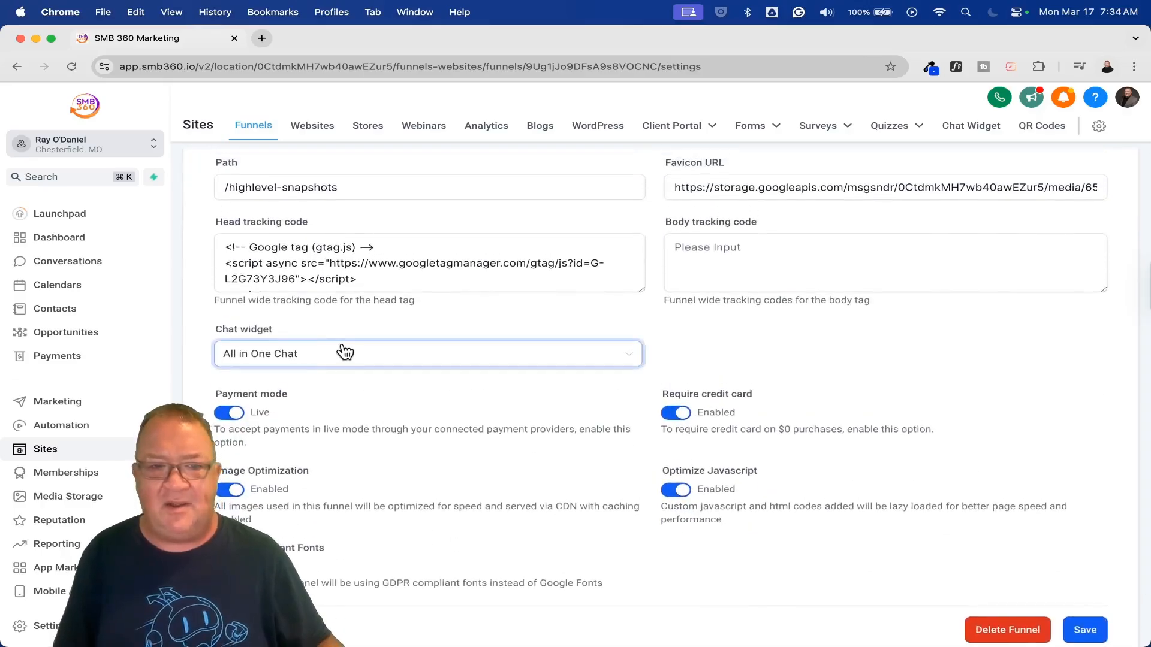
{"action": "scroll", "coordinate": [343, 345], "scroll_direction": "up", "scroll_amount": 5}
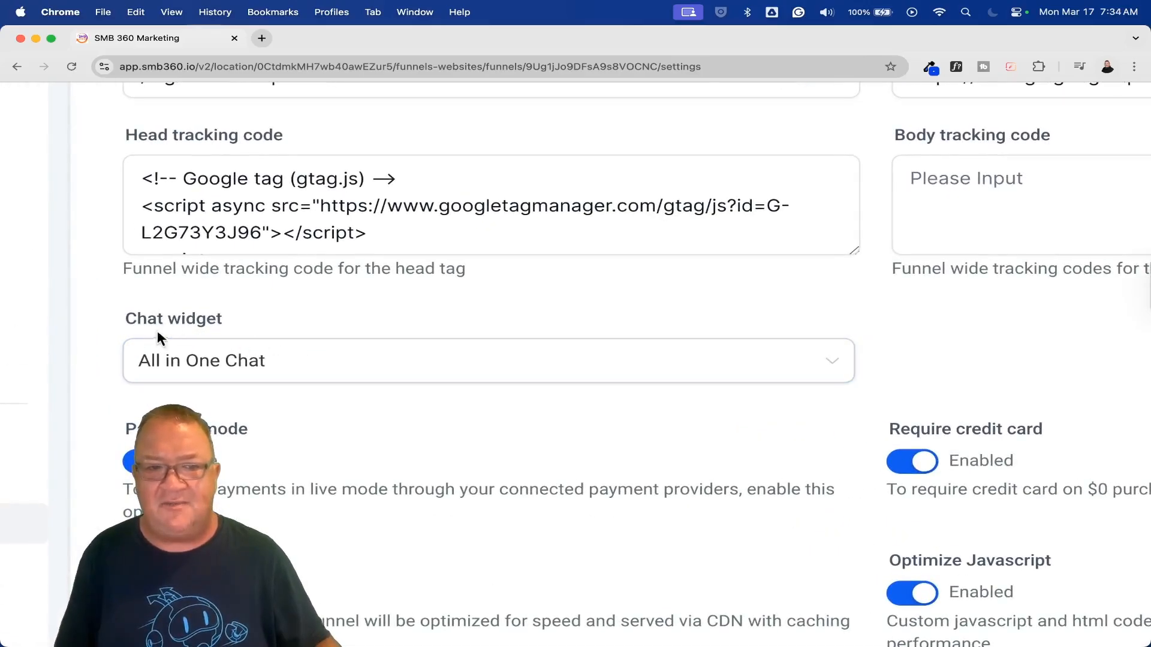
{"action": "left_click", "coordinate": [818, 366]}
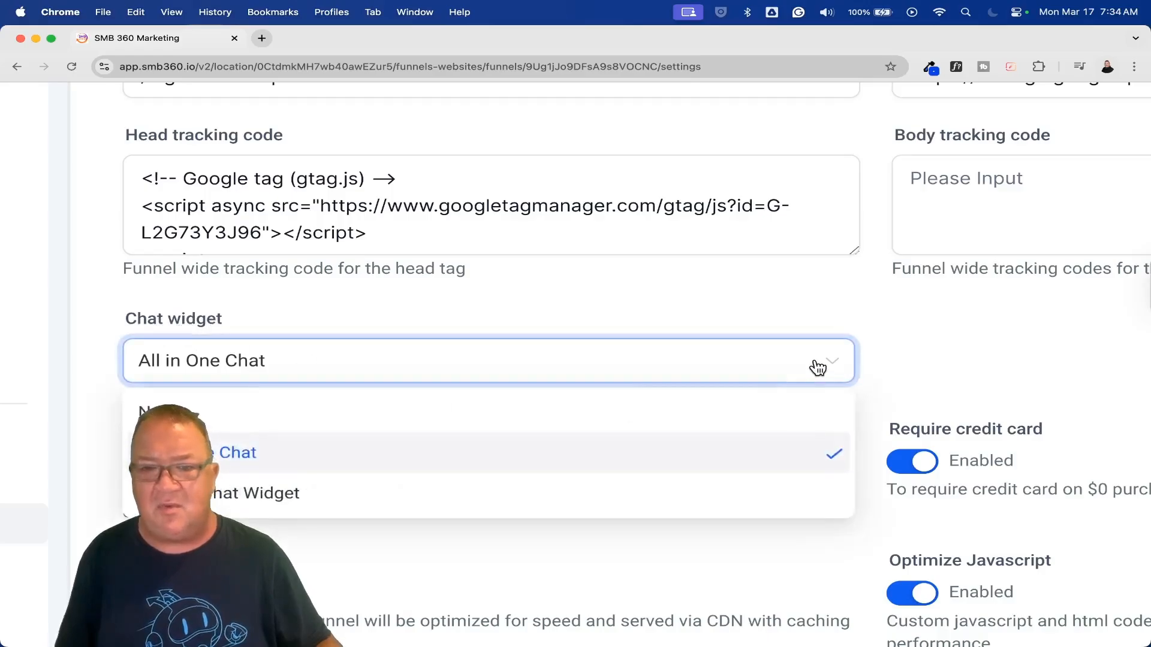
{"action": "left_click", "coordinate": [704, 310]}
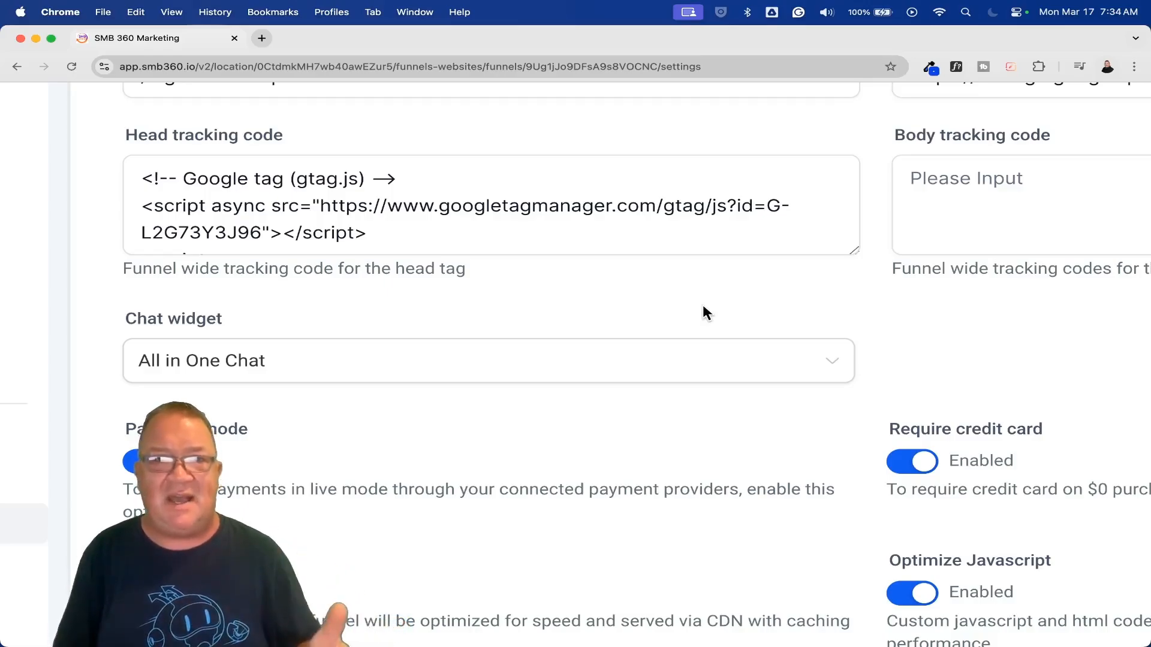
{"action": "scroll", "coordinate": [702, 305], "scroll_direction": "down", "scroll_amount": 5}
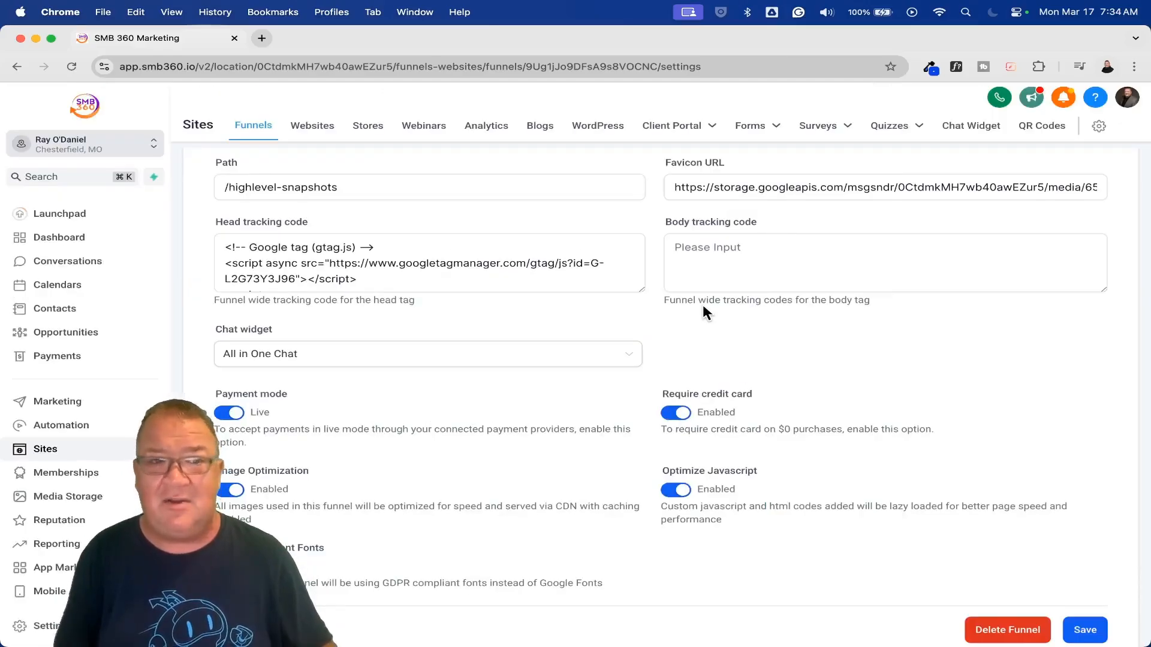
{"action": "left_click", "coordinate": [272, 280]}
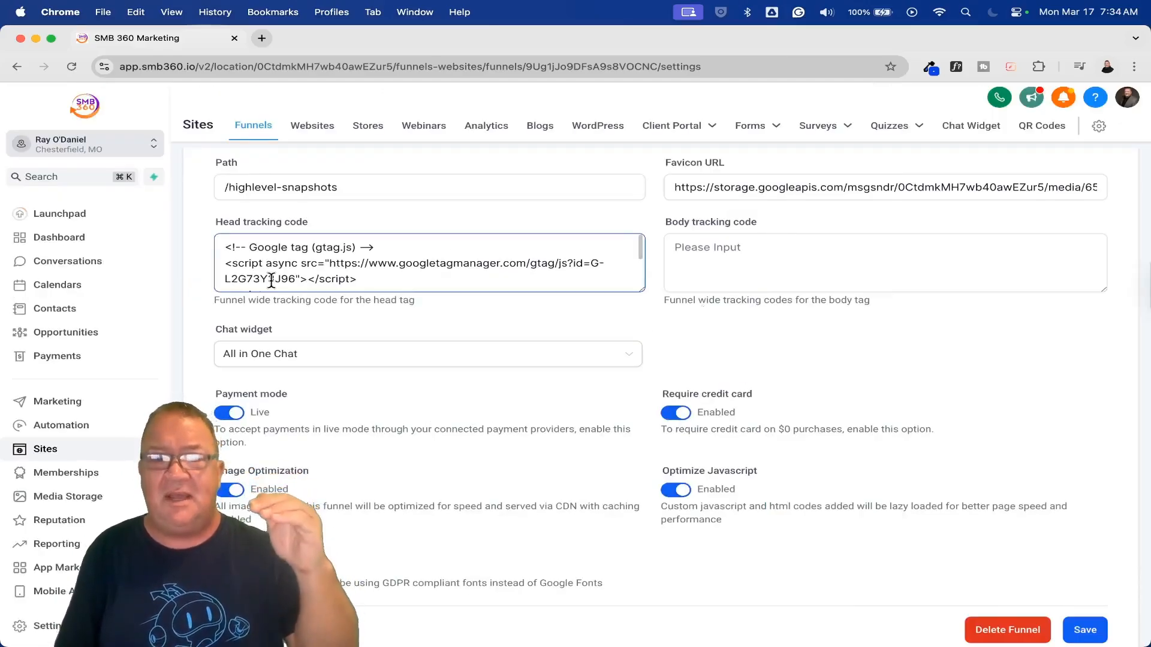